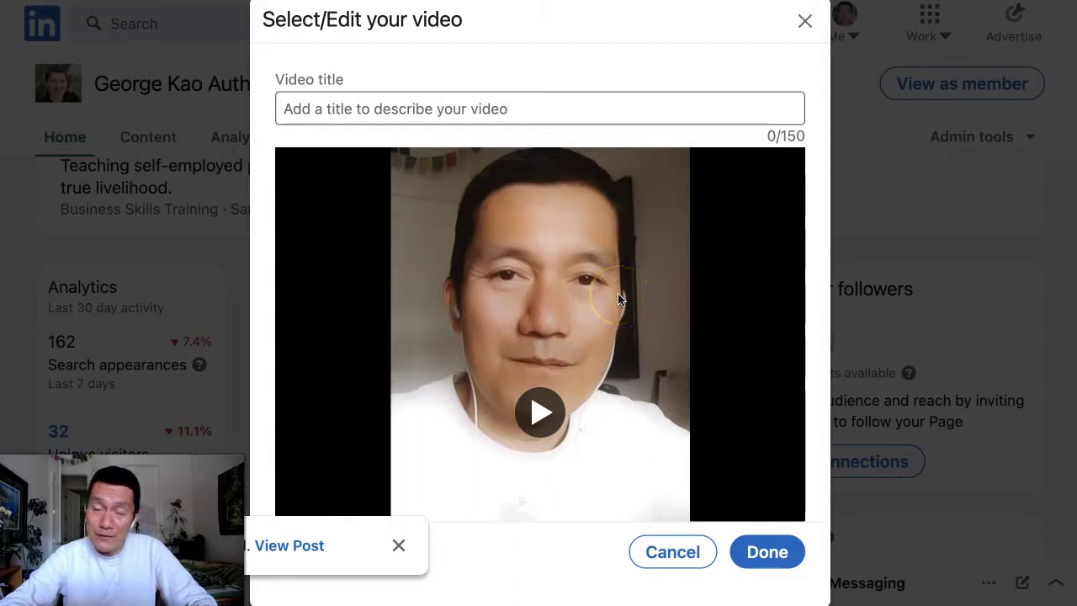
pyautogui.scroll(-5, 626, 242)
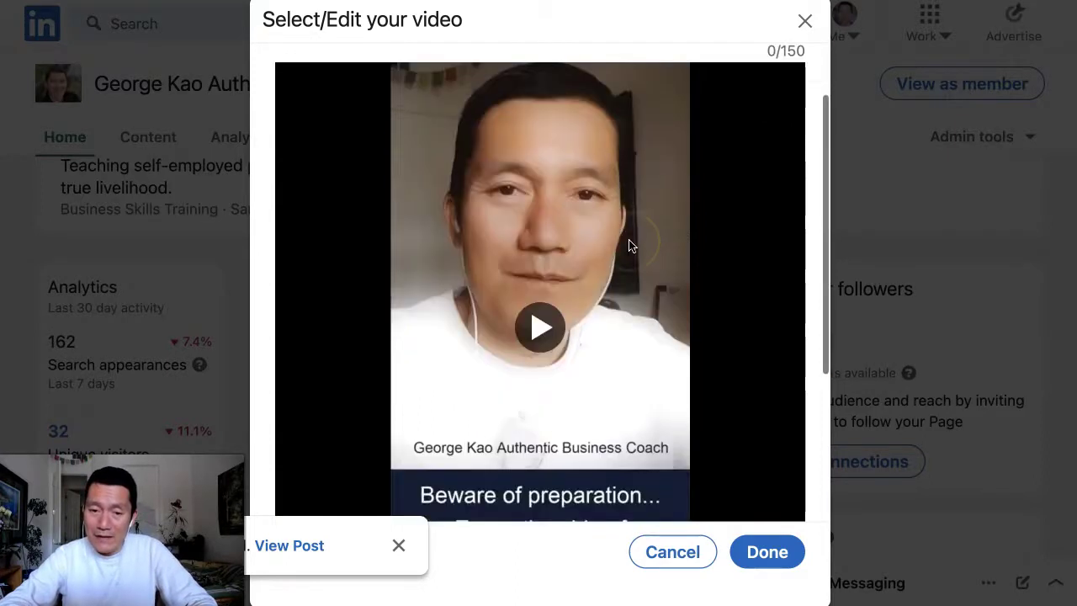
pyautogui.scroll(-3, 628, 238)
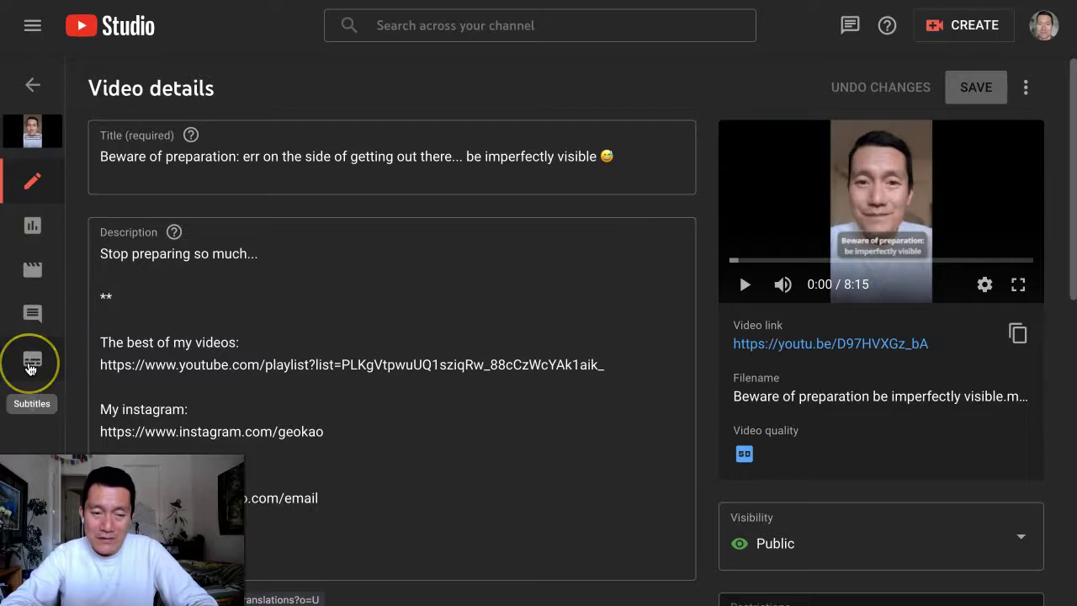
# In YouTube Studio, download the video's English (Automatic) subtitles as an .srt file.
pyautogui.click(31, 362)
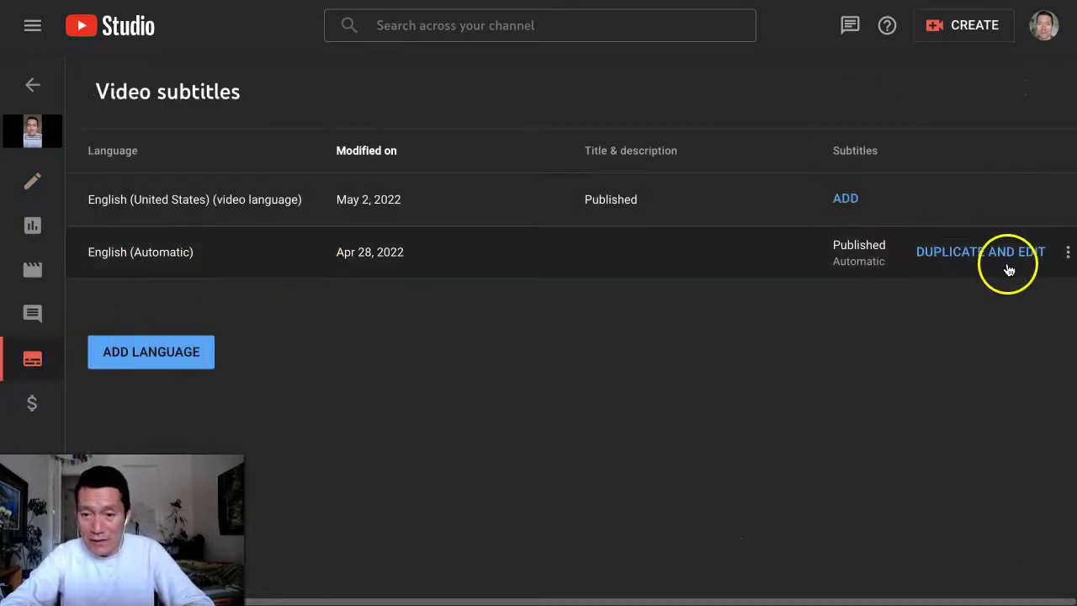
pyautogui.click(1066, 252)
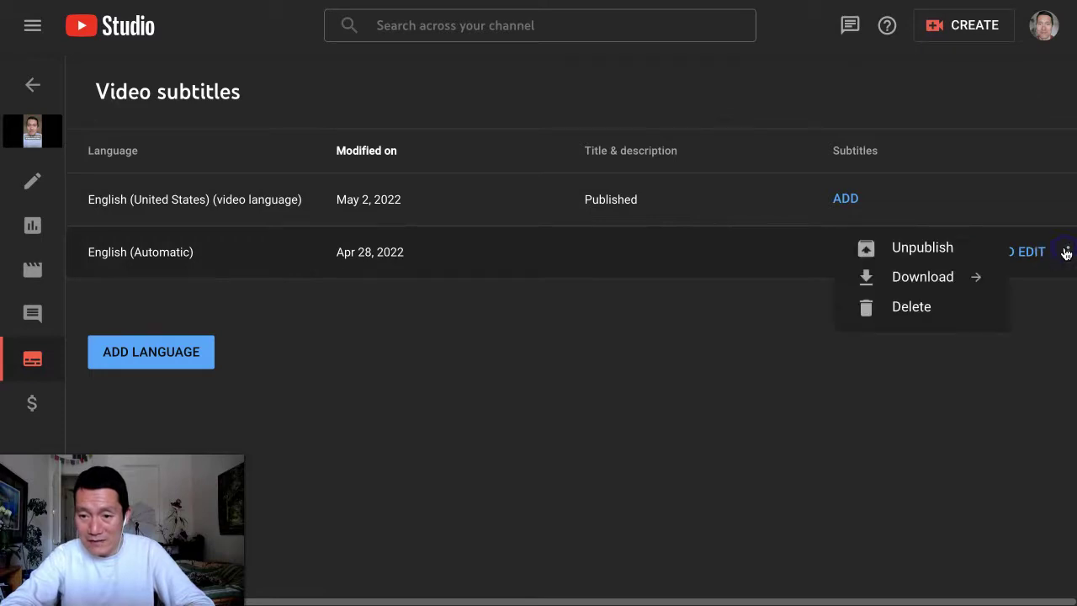
pyautogui.click(925, 277)
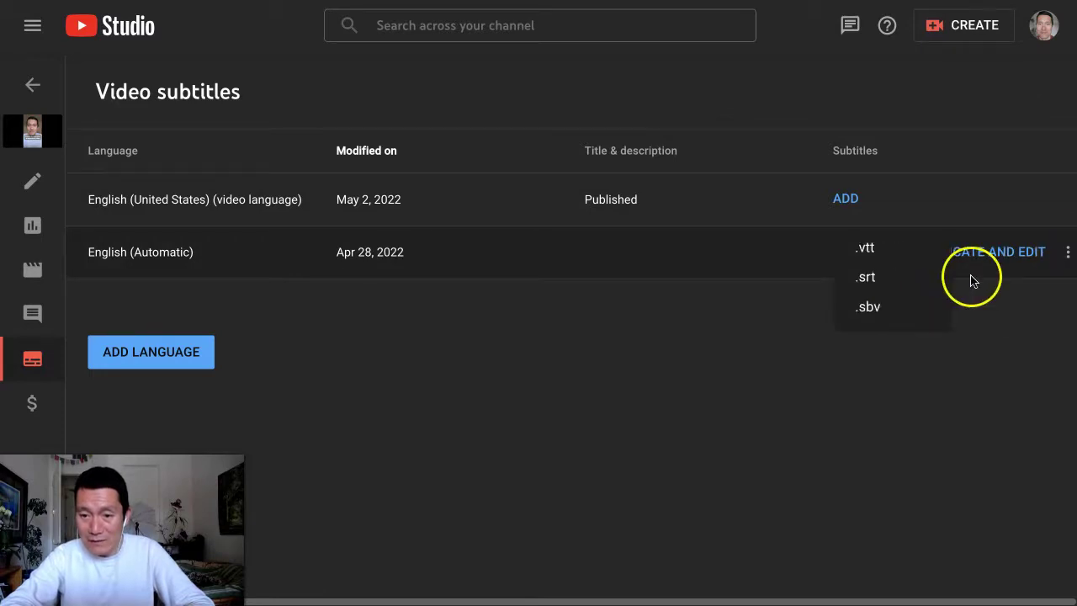
pyautogui.click(865, 279)
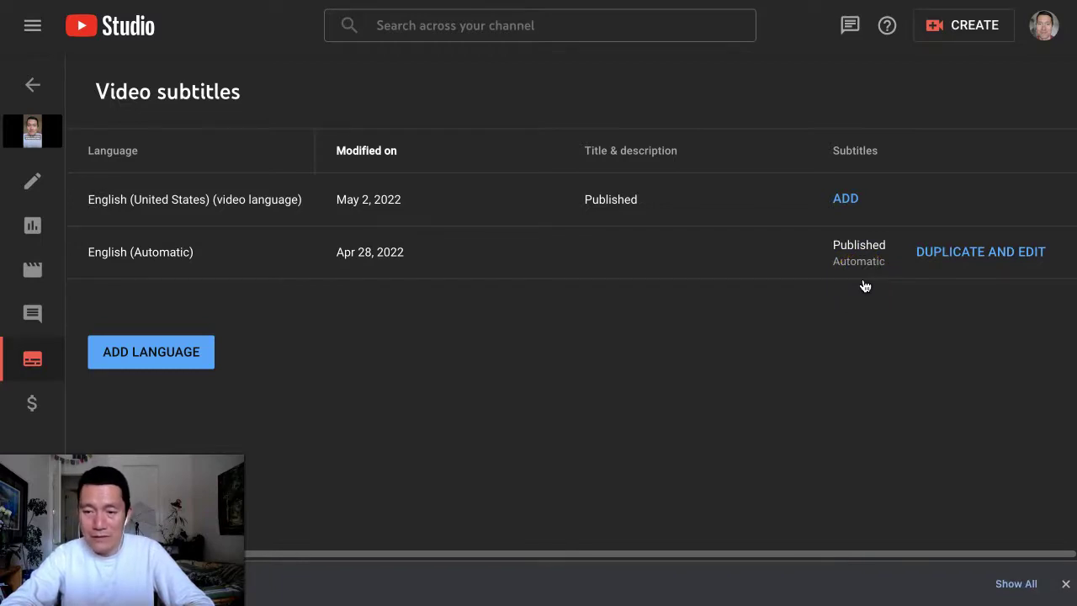
pyautogui.moveTo(185, 572); pyautogui.dragTo(1076, 345)
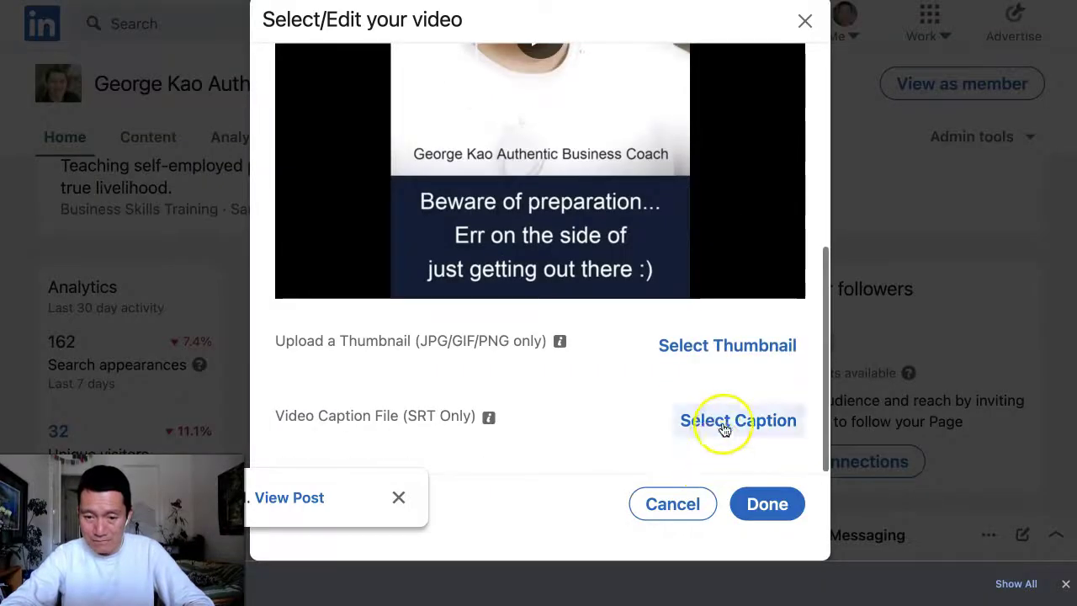
# Switch to LinkedIn and try to add captions.srt from the Desktop as the video's caption file.
pyautogui.scroll(5, 723, 424)
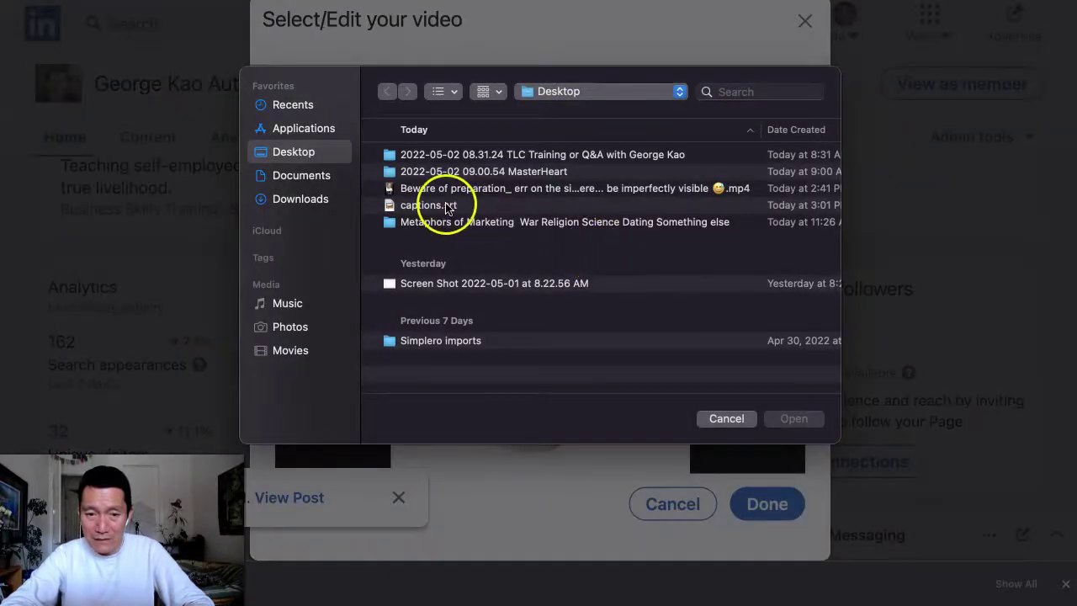
pyautogui.doubleClick(470, 202)
pyautogui.scroll(-5, 632, 242)
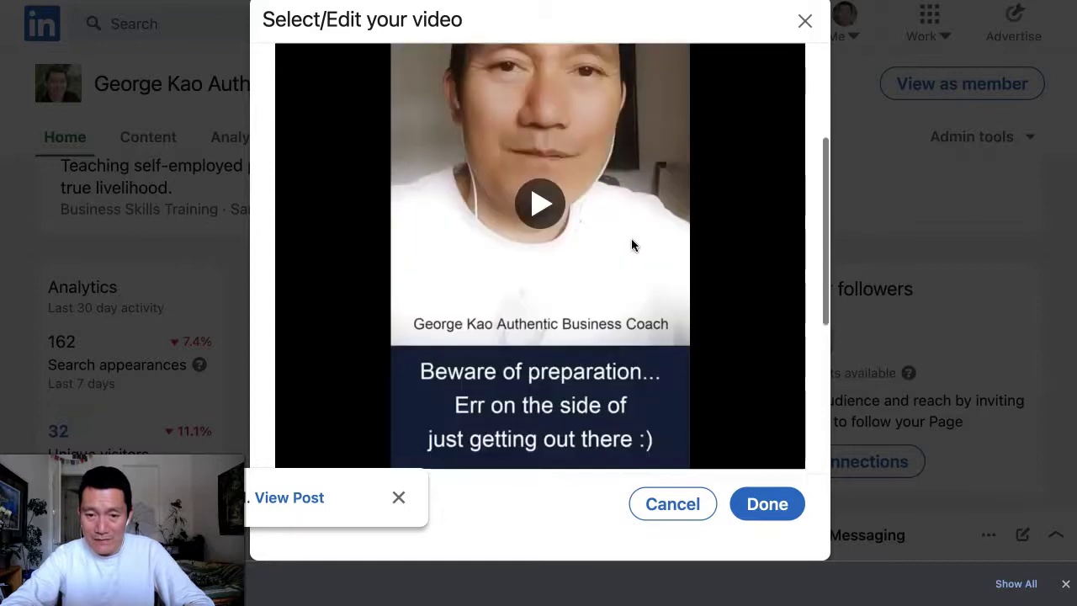
pyautogui.scroll(-2, 630, 243)
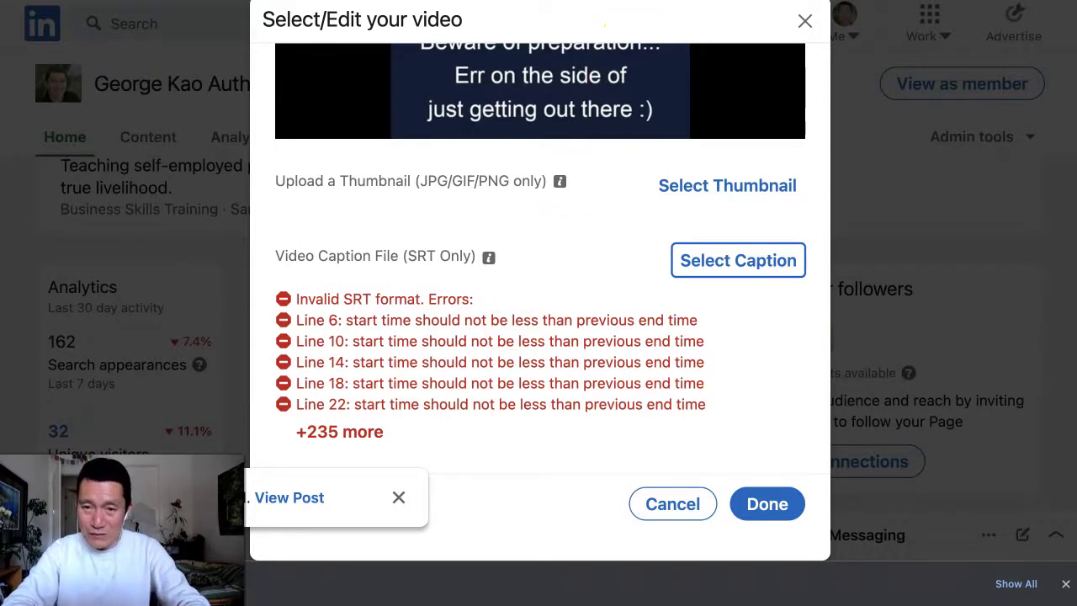
# Switch to the Conversion Tools SRT to CSV Converter and choose captions.srt from the Desktop as the source file.
pyautogui.hotkey('ctrl', 'Tab')
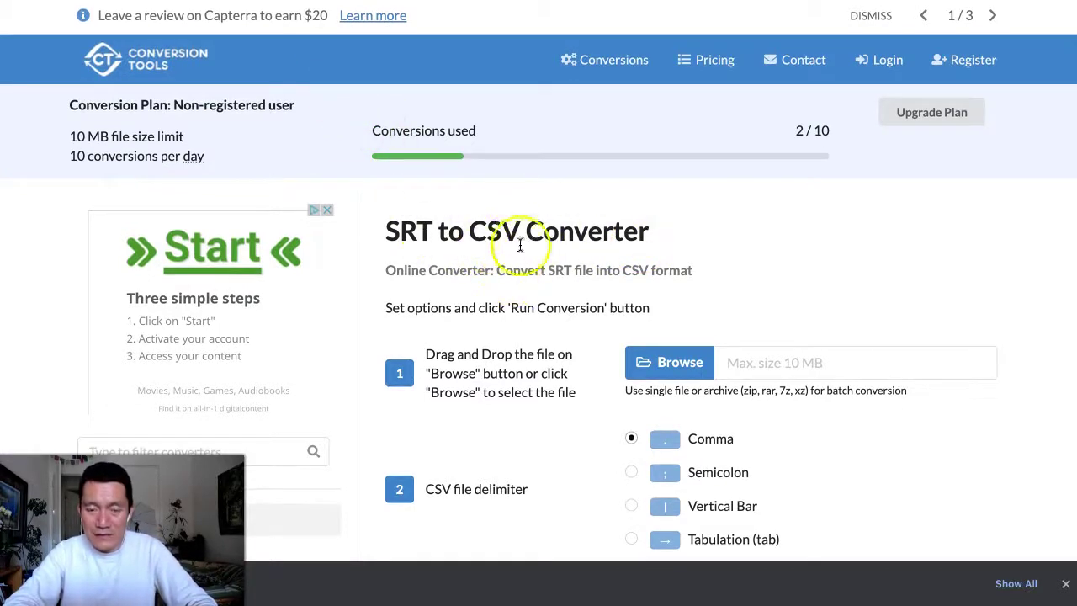
pyautogui.moveTo(373, 224); pyautogui.dragTo(648, 221)
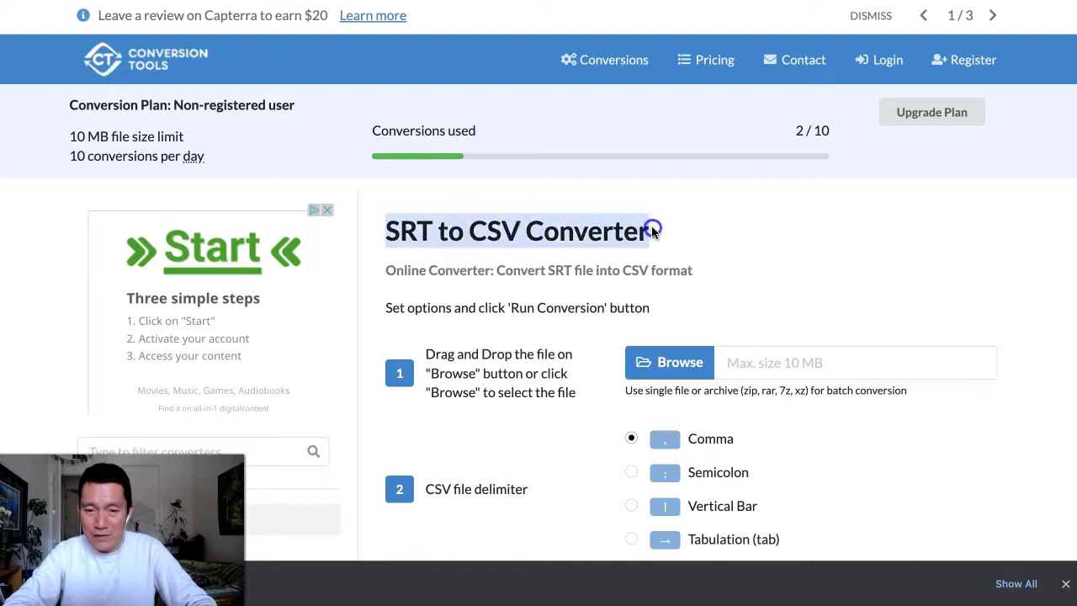
pyautogui.click(707, 230)
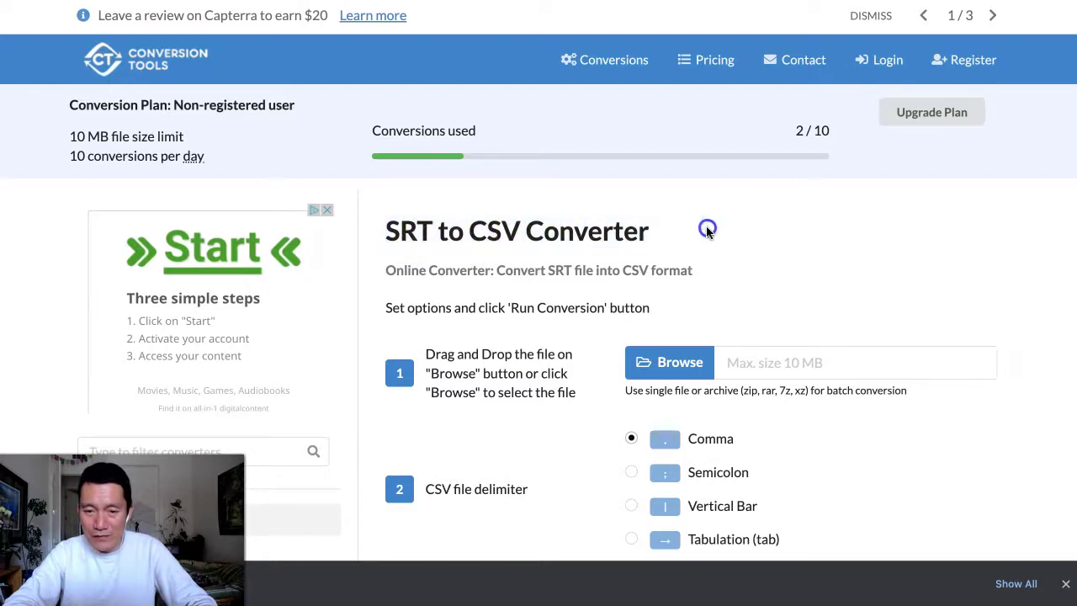
pyautogui.click(664, 363)
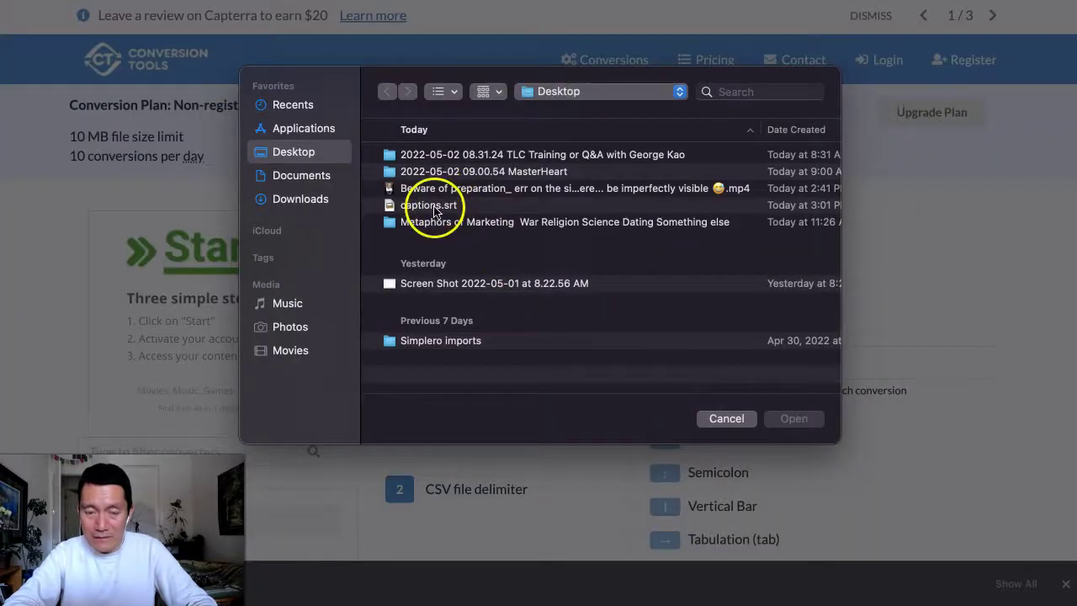
pyautogui.doubleClick(433, 206)
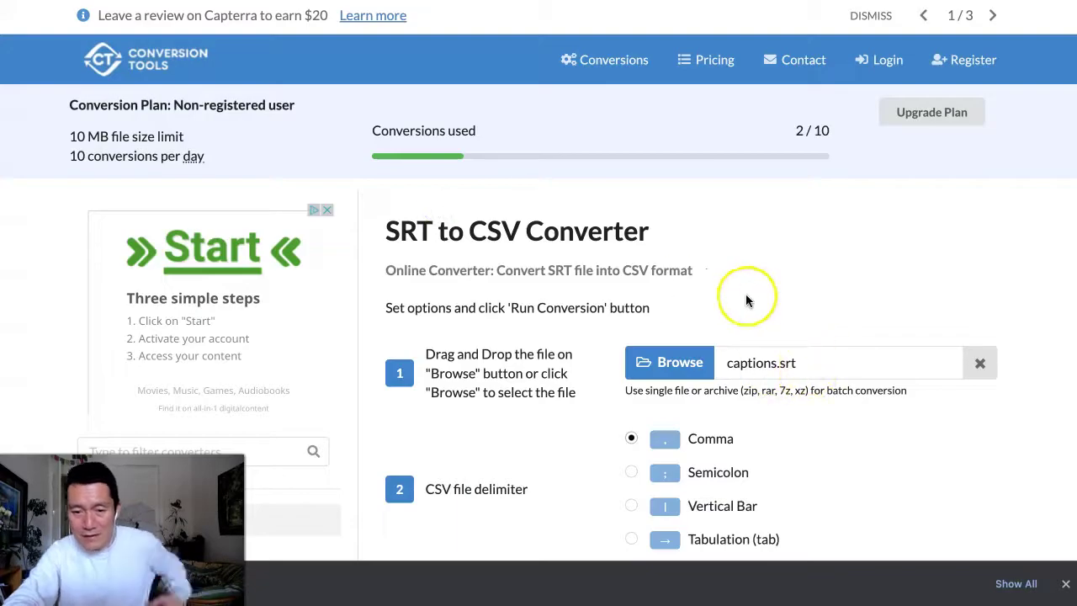
# Run the SRT to CSV conversion with the comma delimiter and download the converted file.
pyautogui.scroll(-3, 746, 300)
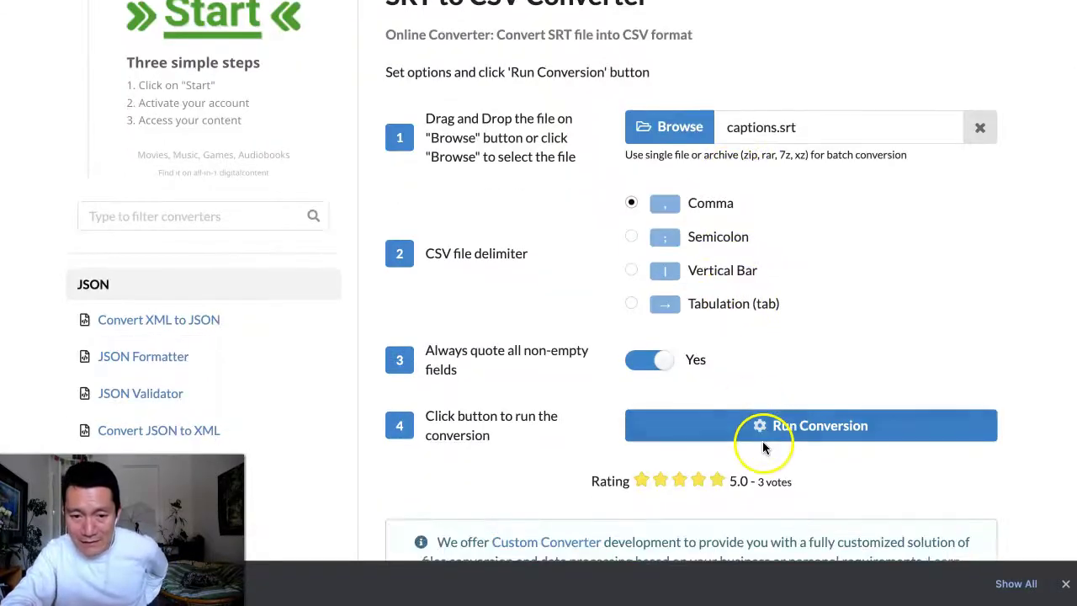
pyautogui.click(760, 442)
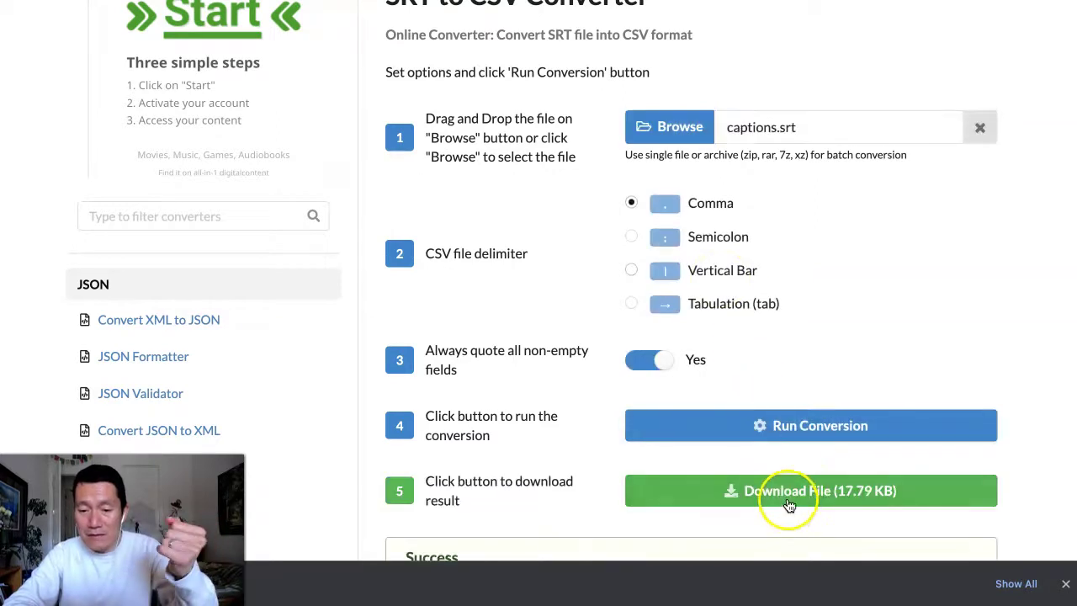
pyautogui.click(786, 496)
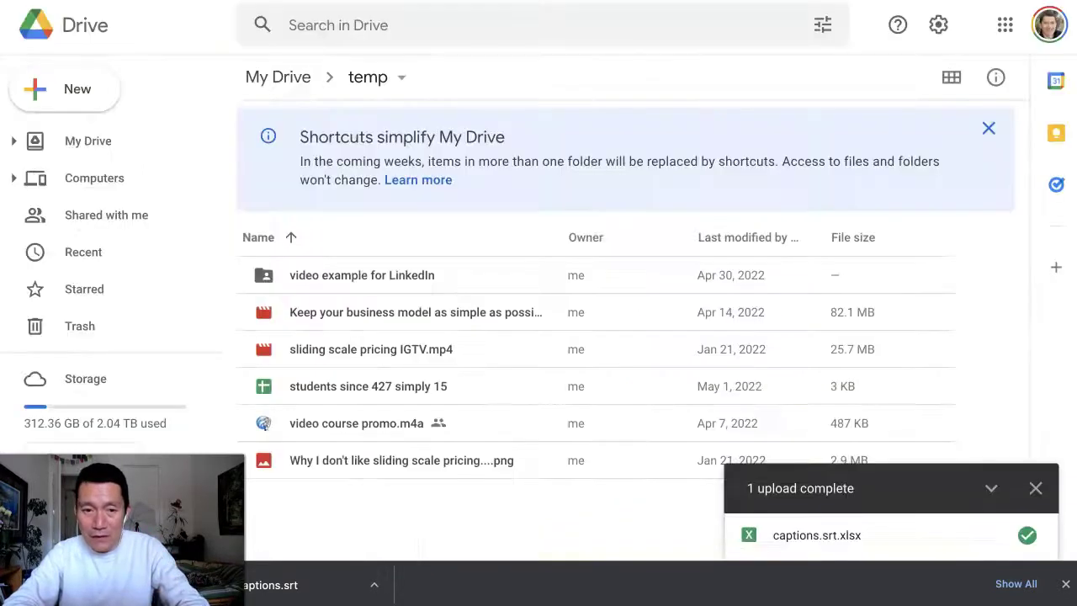
# Switch to Google Drive, upload captions.srt.csv from the Desktop into the temp folder, and open the uploaded file in Google Sheets.
pyautogui.click(80, 84)
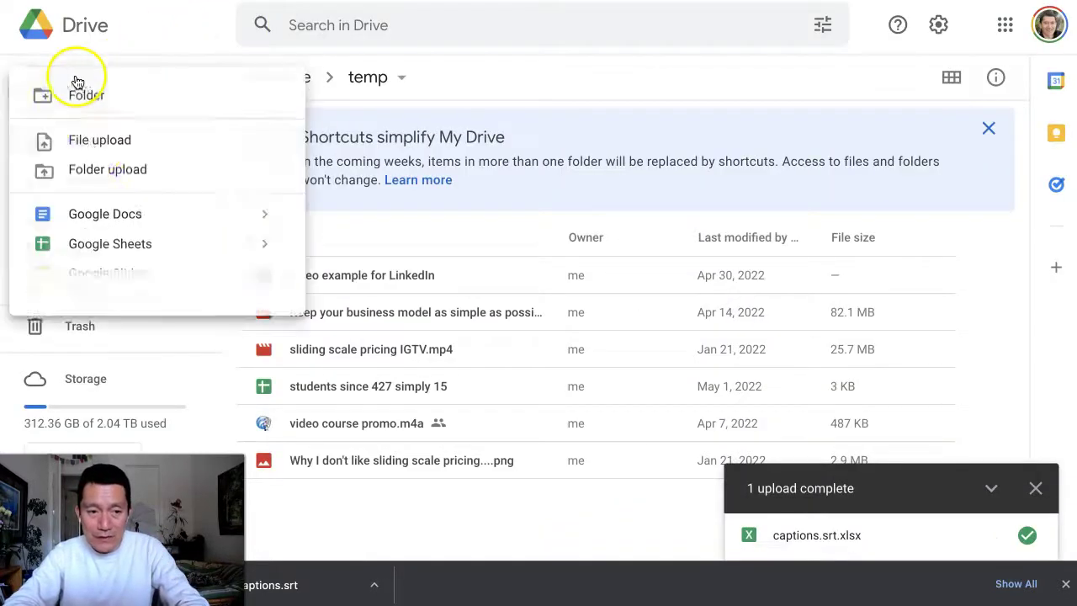
pyautogui.click(91, 144)
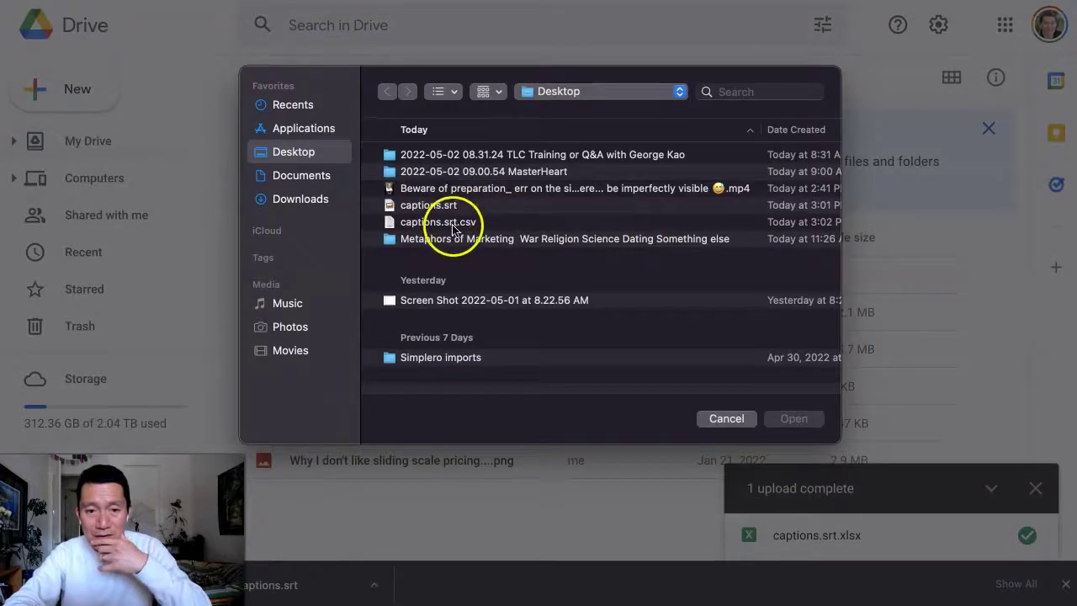
pyautogui.doubleClick(454, 222)
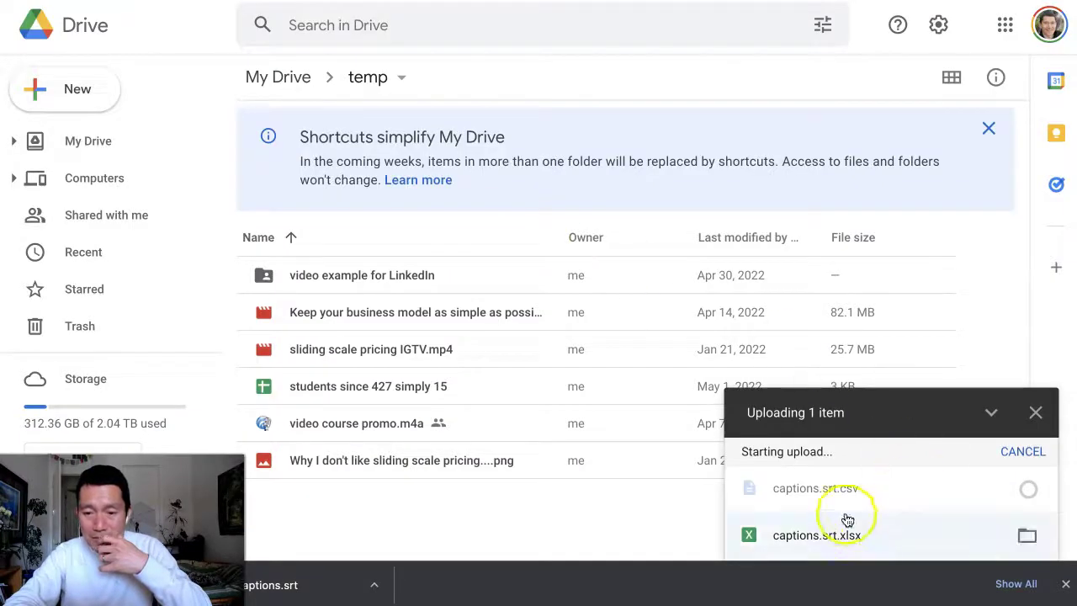
pyautogui.moveTo(827, 496)
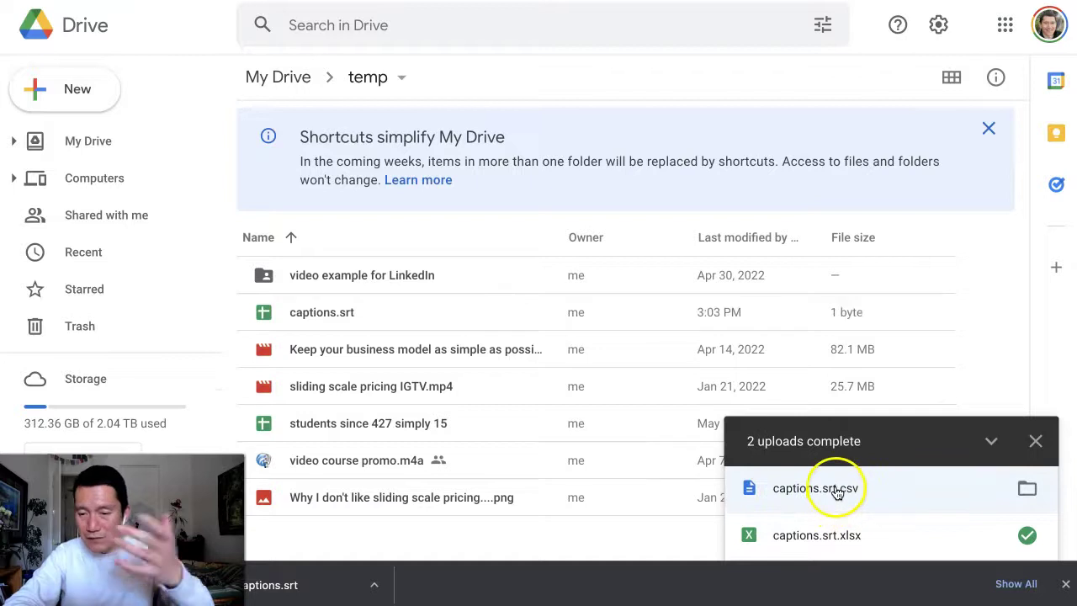
pyautogui.click(828, 494)
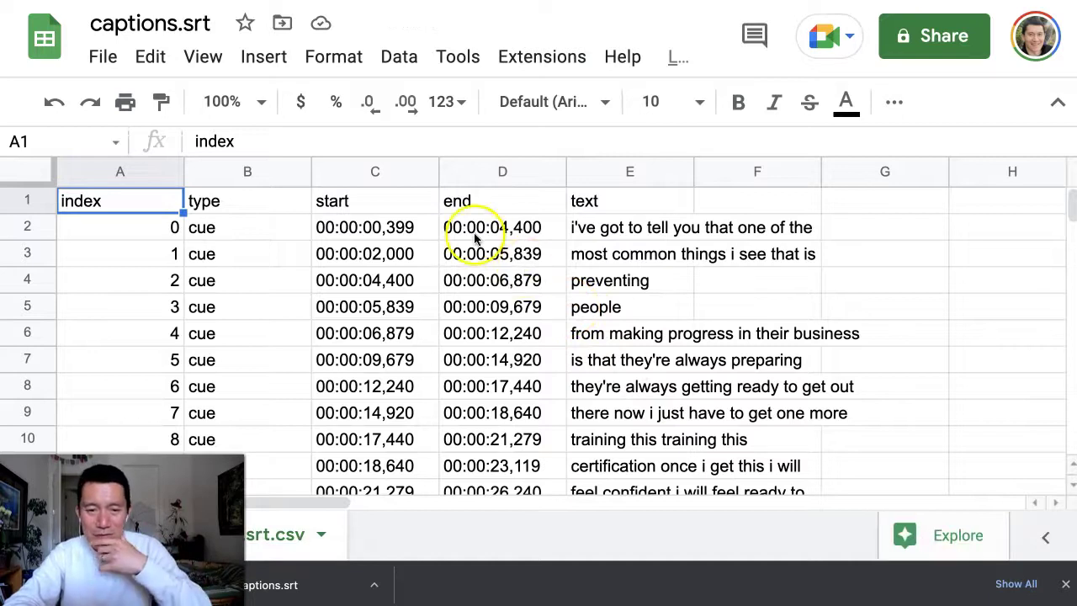
# Compare the start and end times of consecutive captions in columns C and D with their text to find overlaps.
pyautogui.click(372, 233)
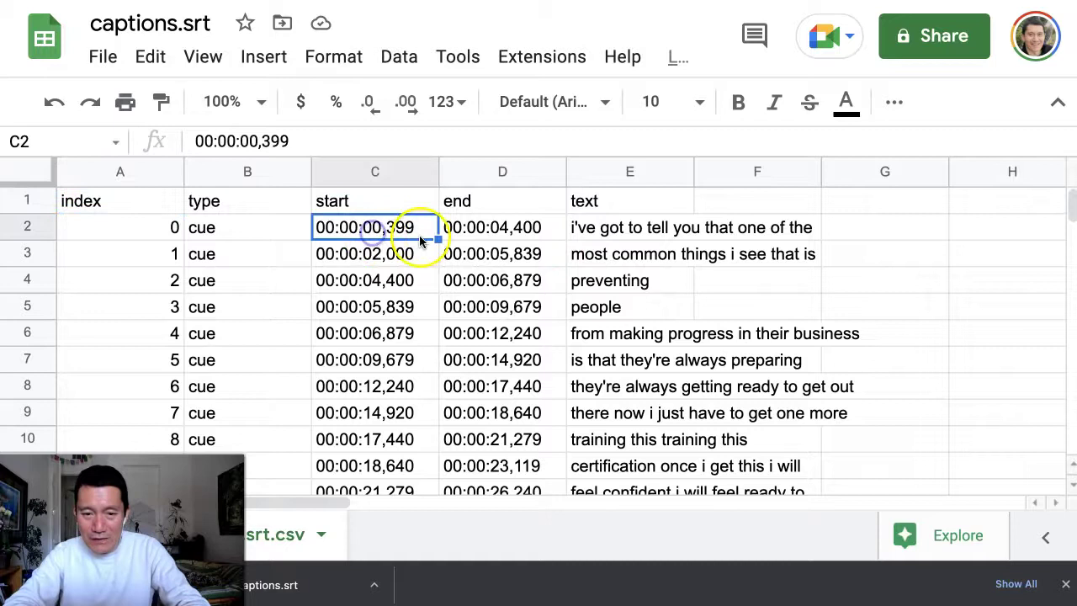
pyautogui.click(622, 234)
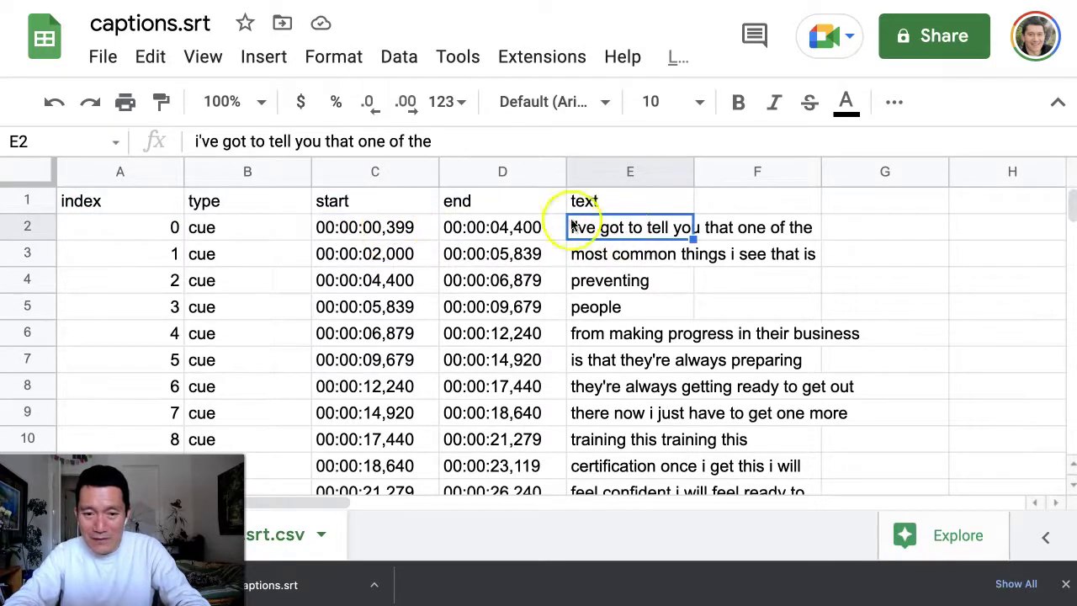
pyautogui.click(399, 228)
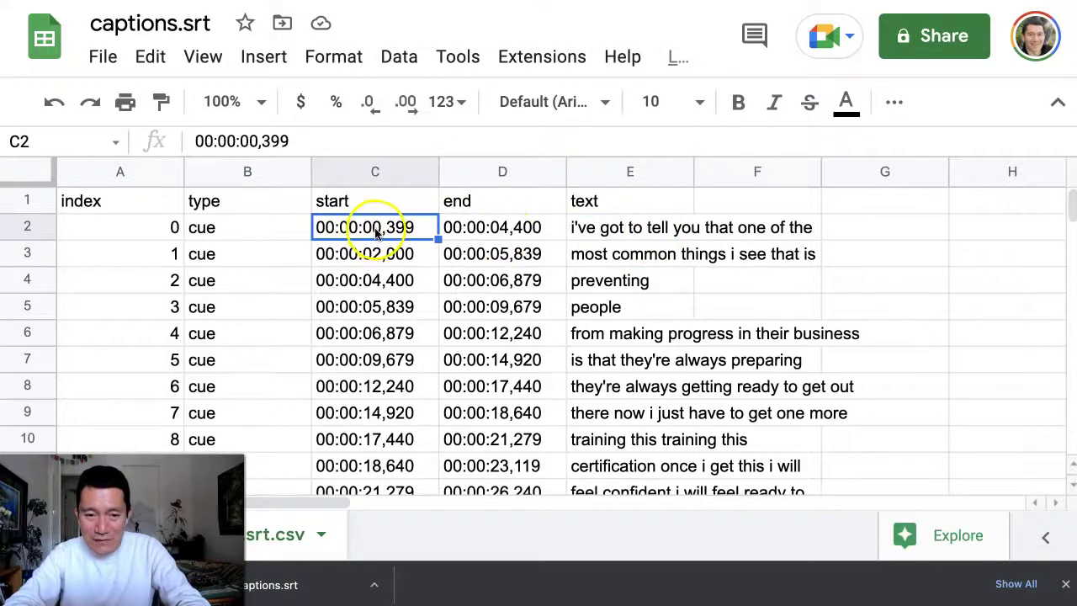
pyautogui.click(487, 232)
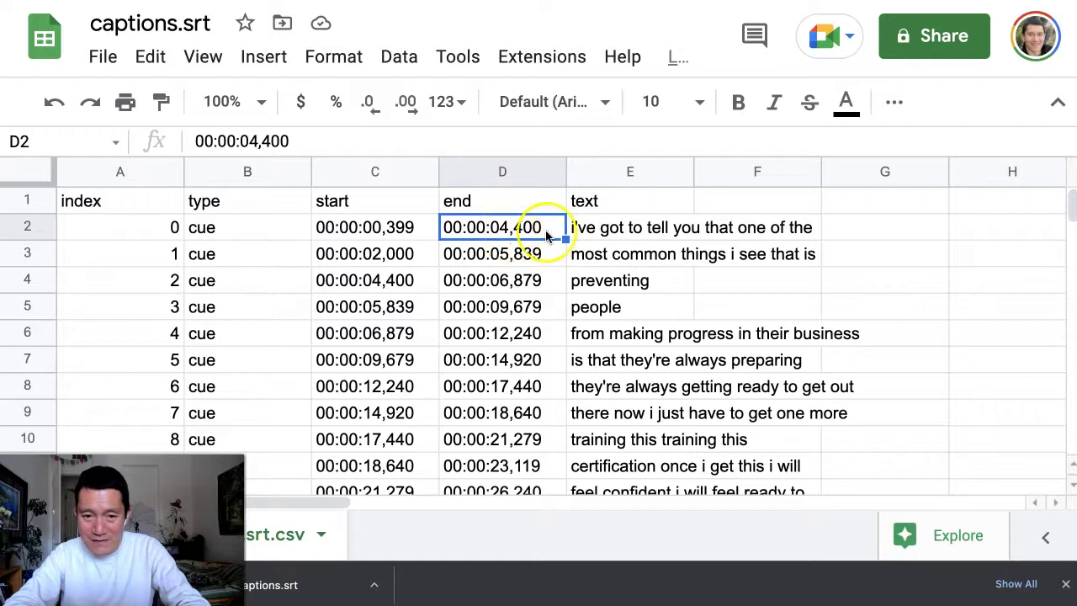
pyautogui.click(629, 234)
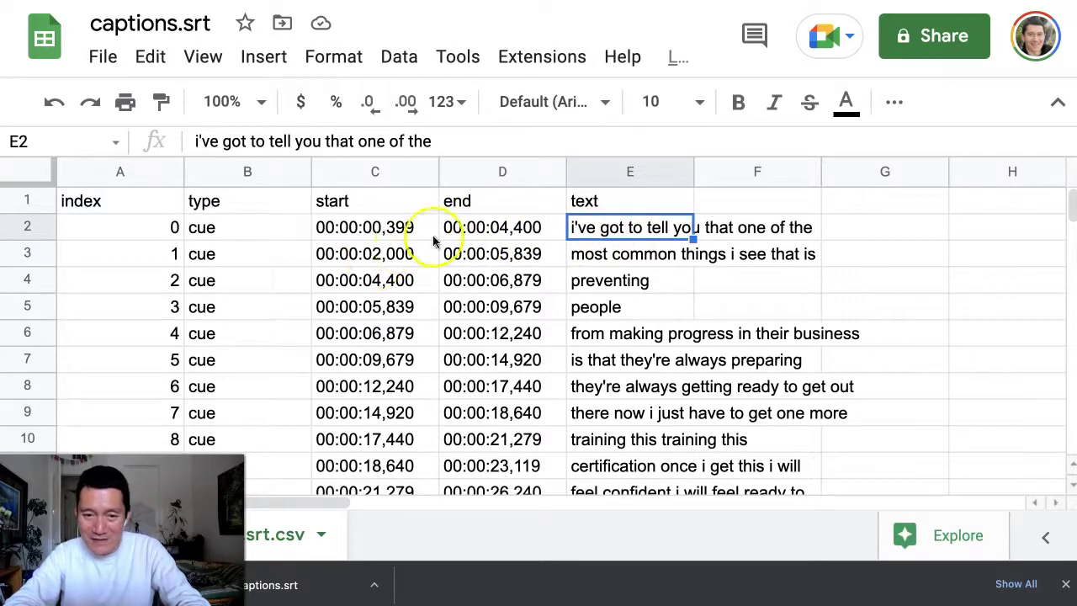
pyautogui.click(391, 253)
pyautogui.click(509, 256)
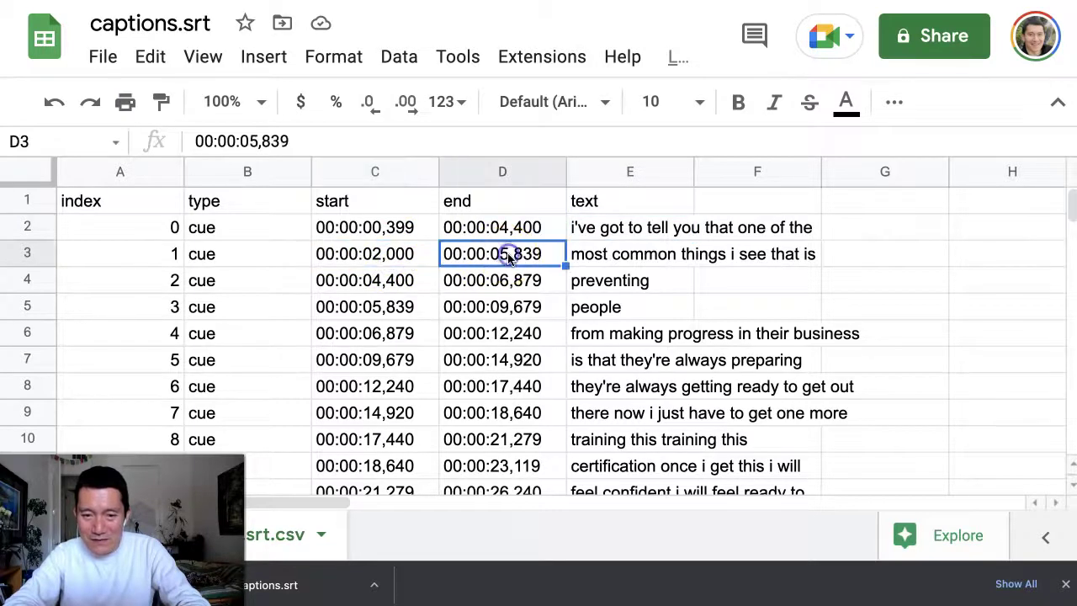
pyautogui.click(392, 293)
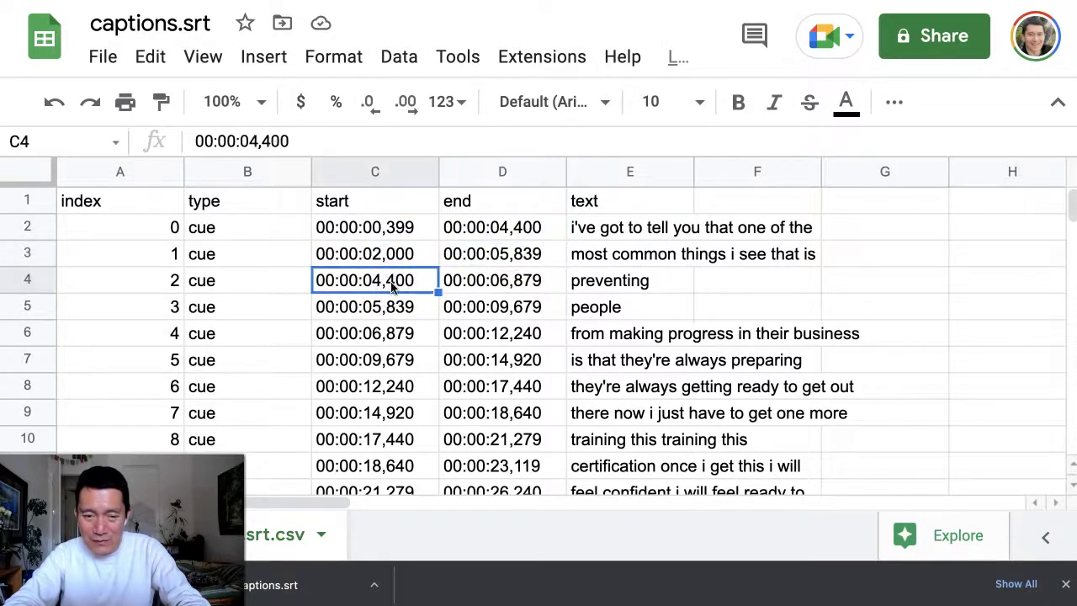
pyautogui.click(503, 227)
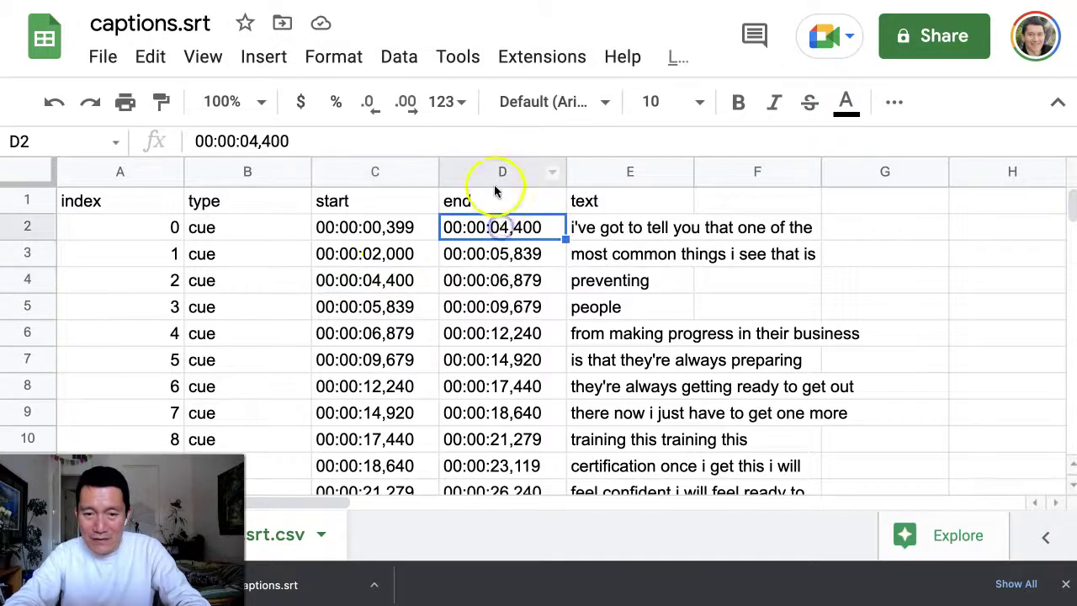
pyautogui.click(498, 255)
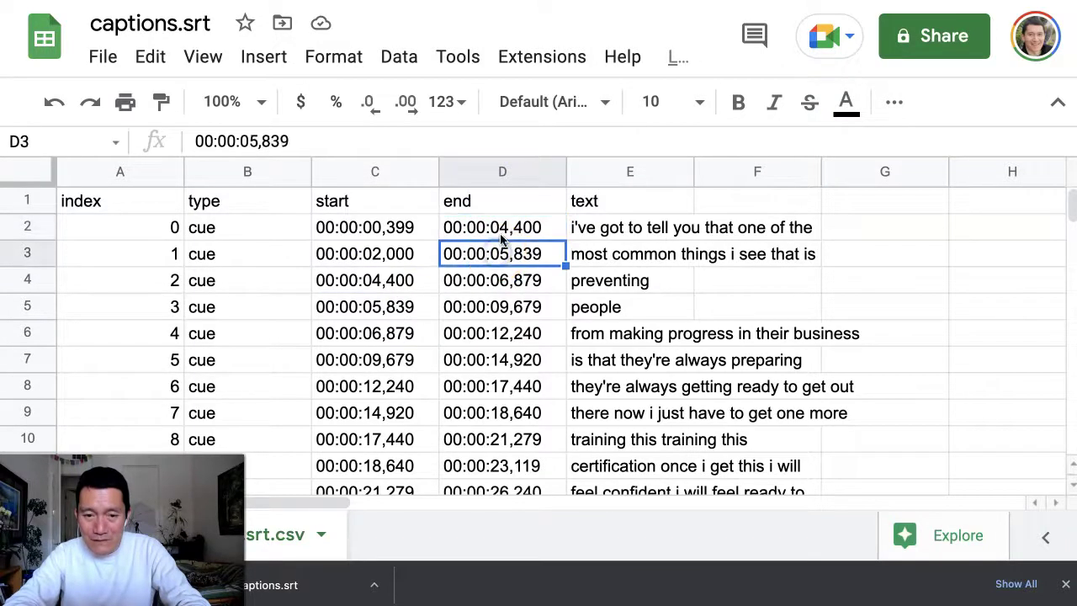
pyautogui.click(492, 231)
pyautogui.click(388, 262)
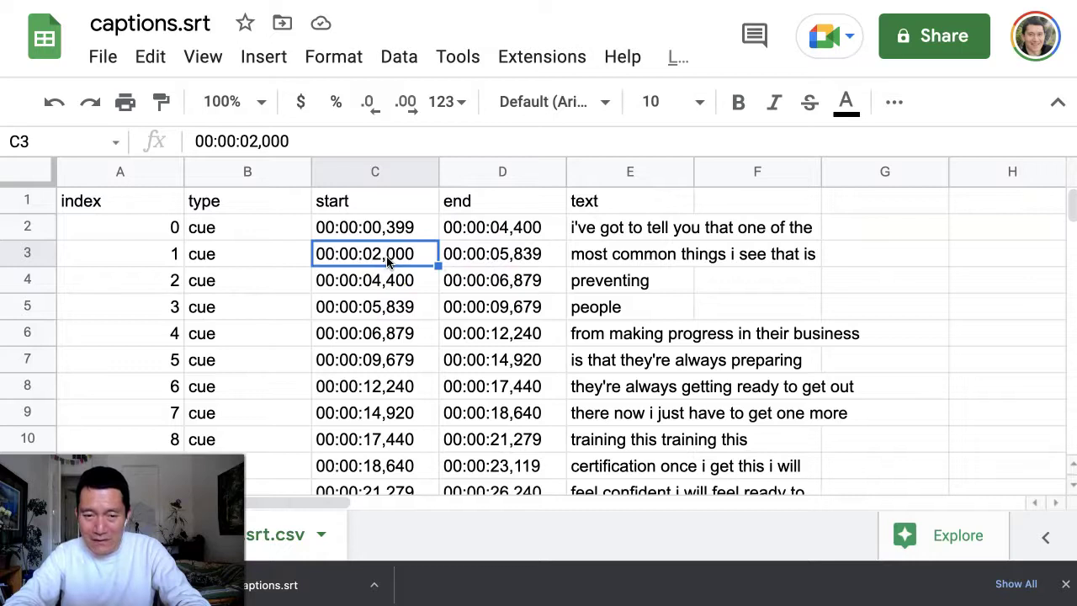
pyautogui.click(511, 236)
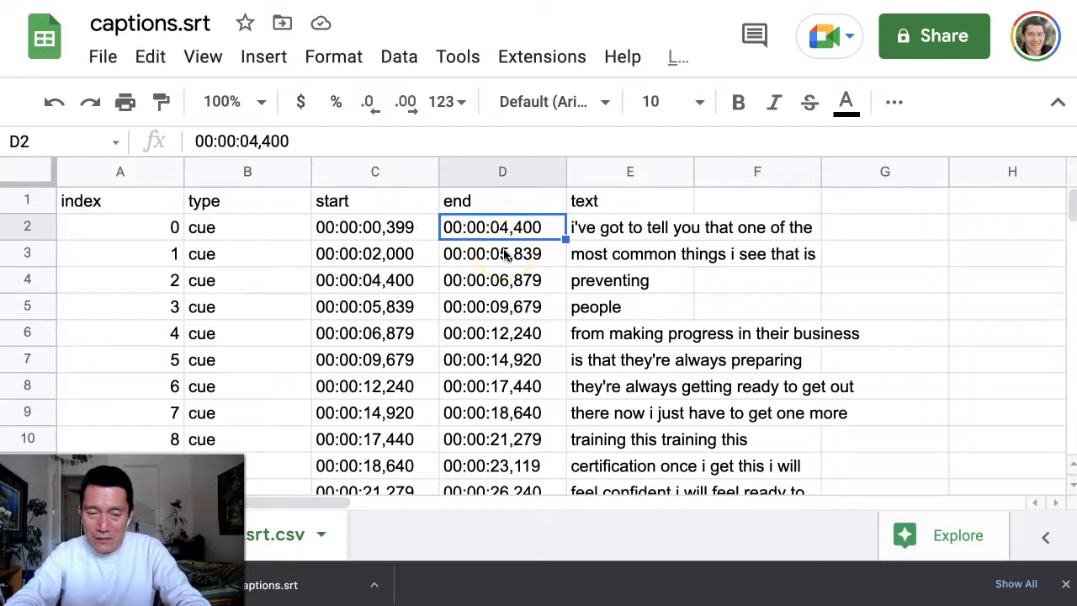
pyautogui.scroll(-6, 505, 255)
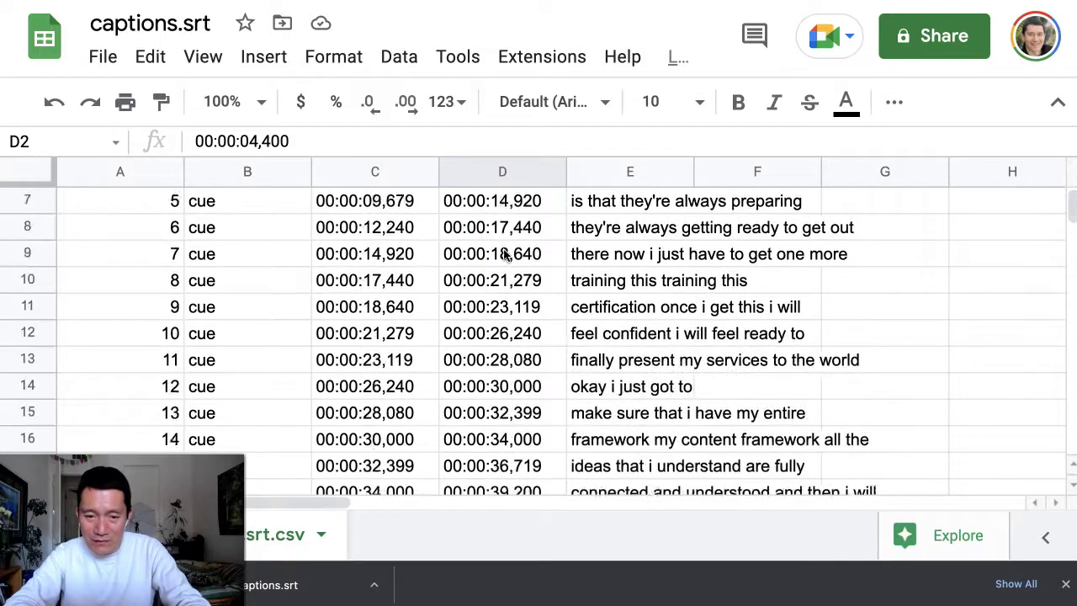
# Compare the start and end times of the last two captions in rows 241 and 242 for overlaps.
pyautogui.scroll(-20, 505, 255)
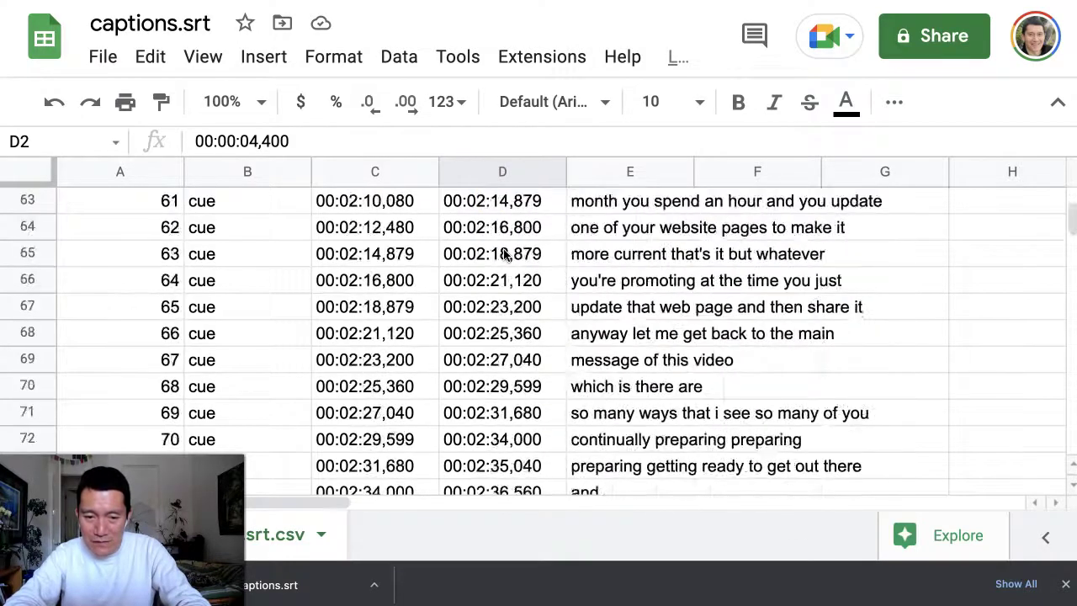
pyautogui.scroll(-20, 505, 255)
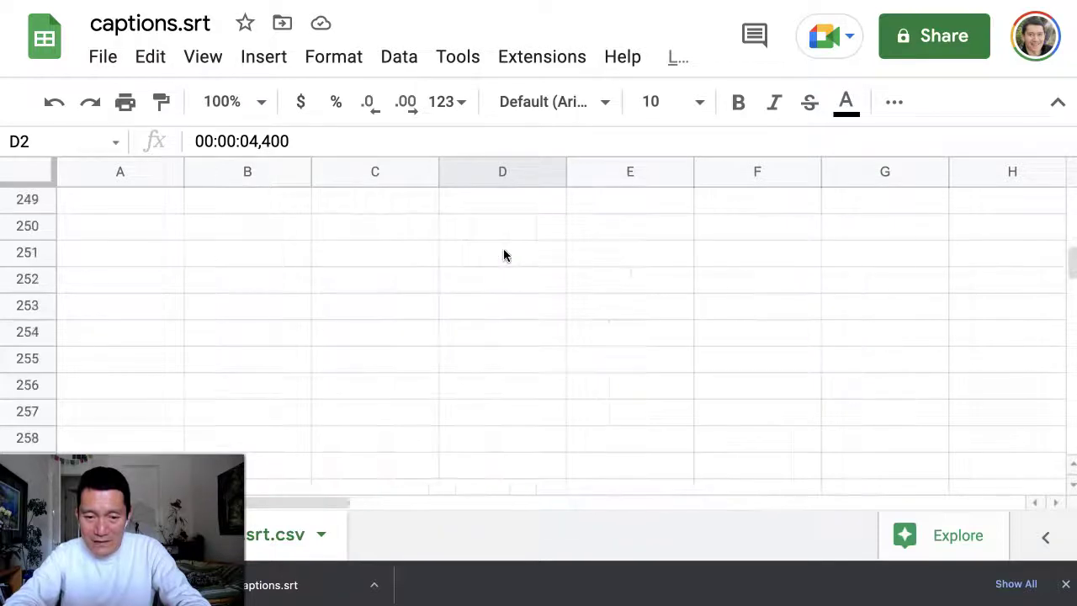
pyautogui.scroll(5, 503, 254)
pyautogui.scroll(7, 503, 255)
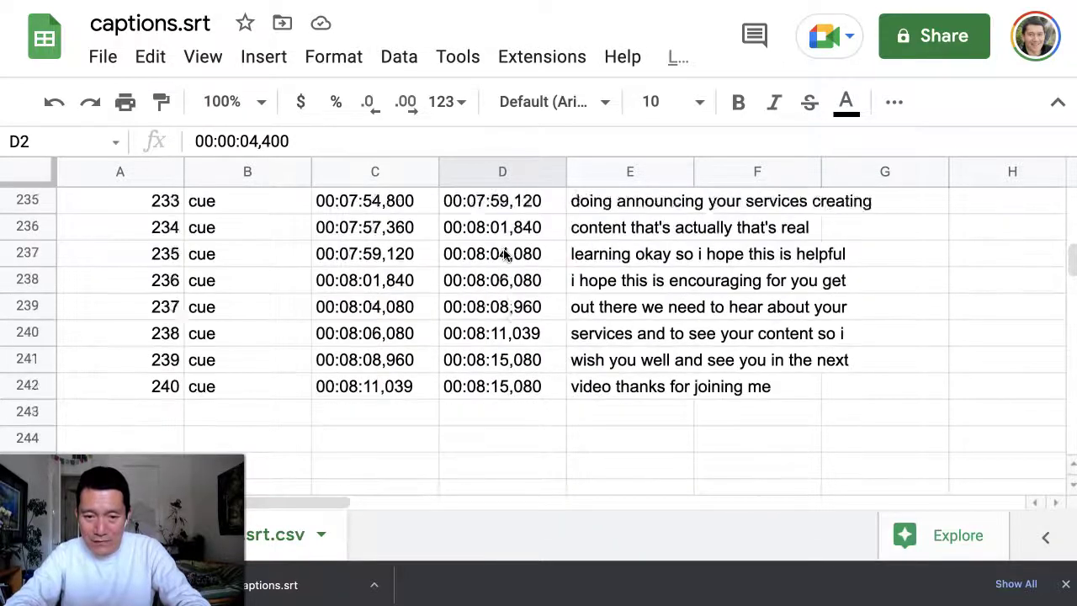
pyautogui.scroll(-1, 505, 256)
pyautogui.click(402, 336)
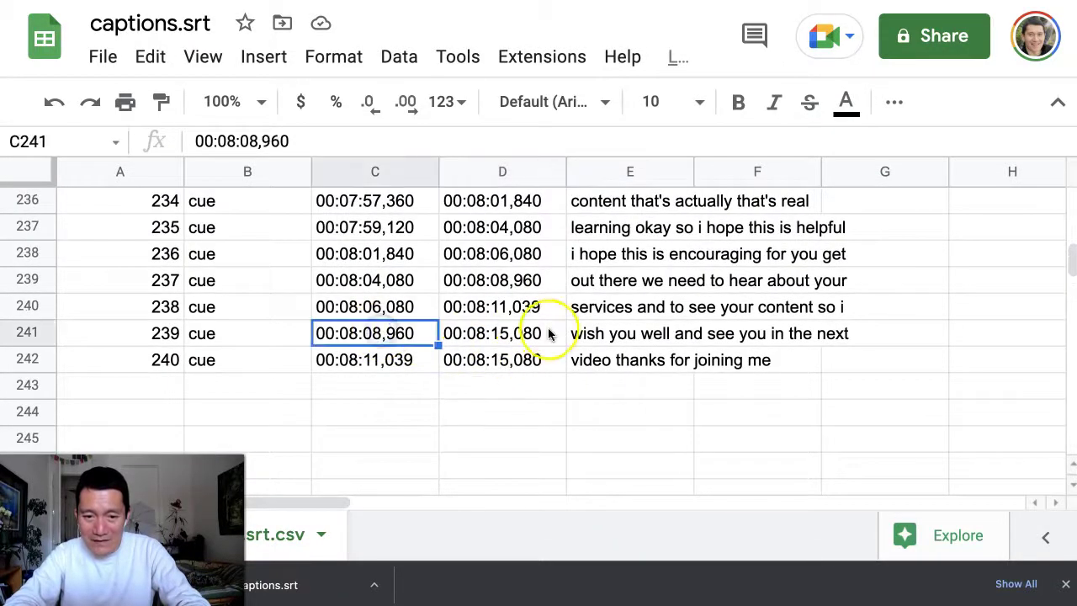
pyautogui.click(518, 336)
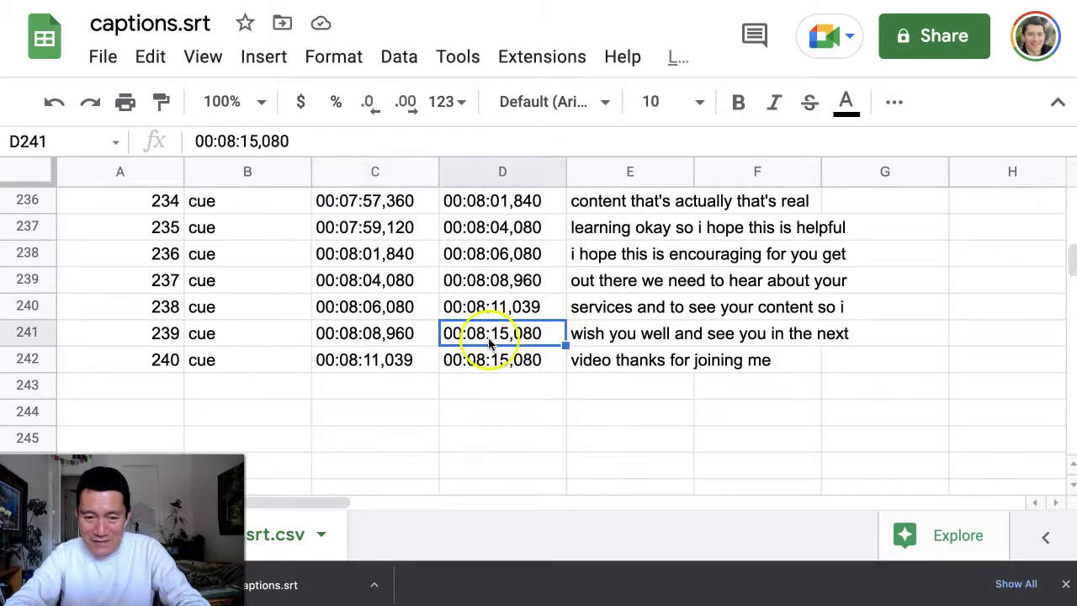
pyautogui.click(395, 368)
pyautogui.click(506, 374)
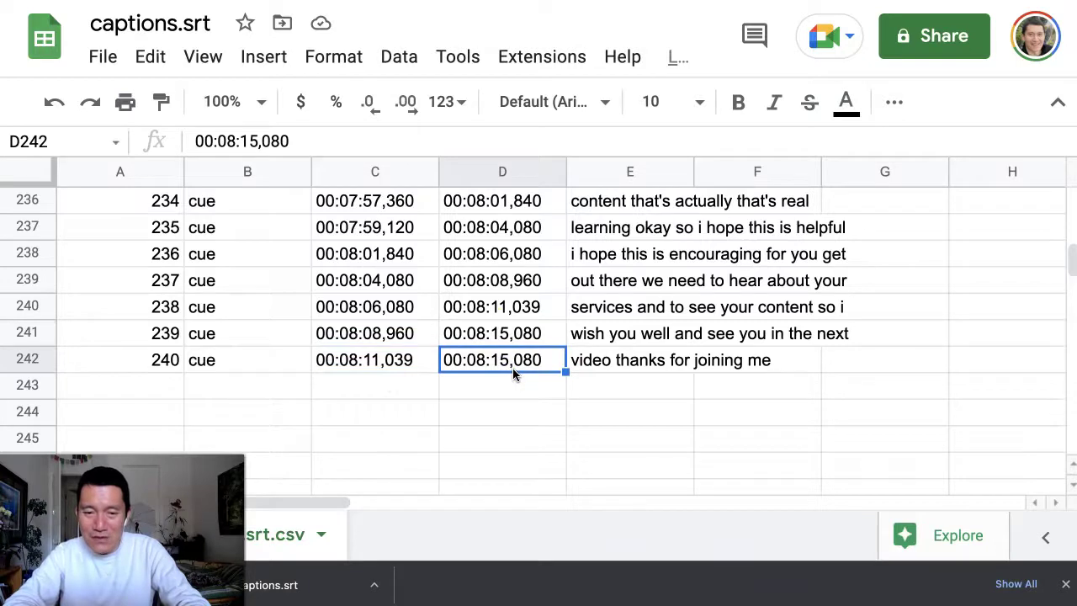
# Replace the first caption's end time in D2 with a reference to the next caption's start time, =C3.
pyautogui.scroll(20, 513, 374)
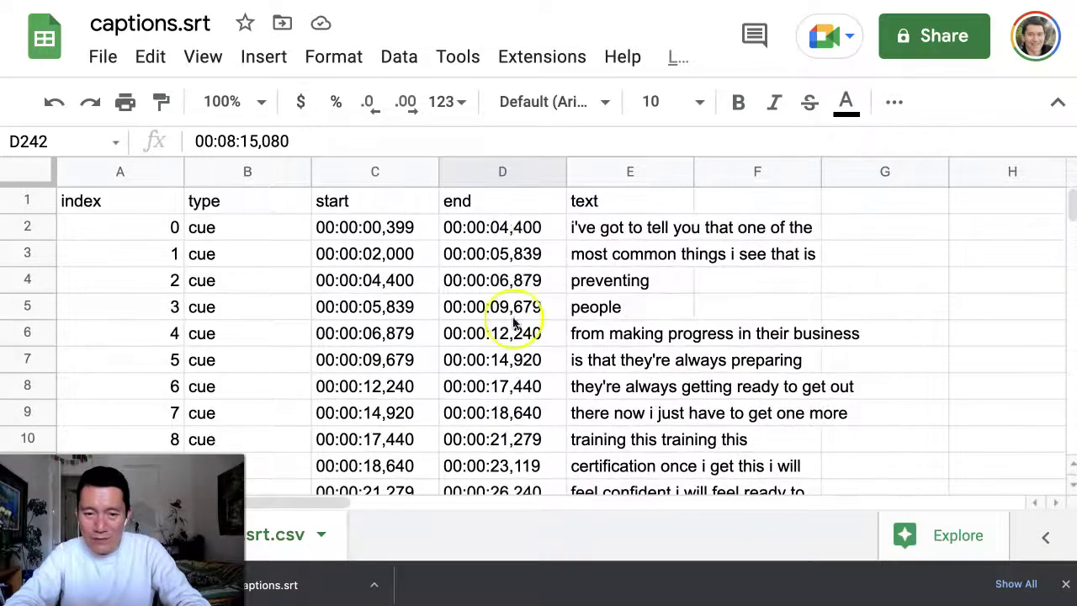
pyautogui.click(495, 225)
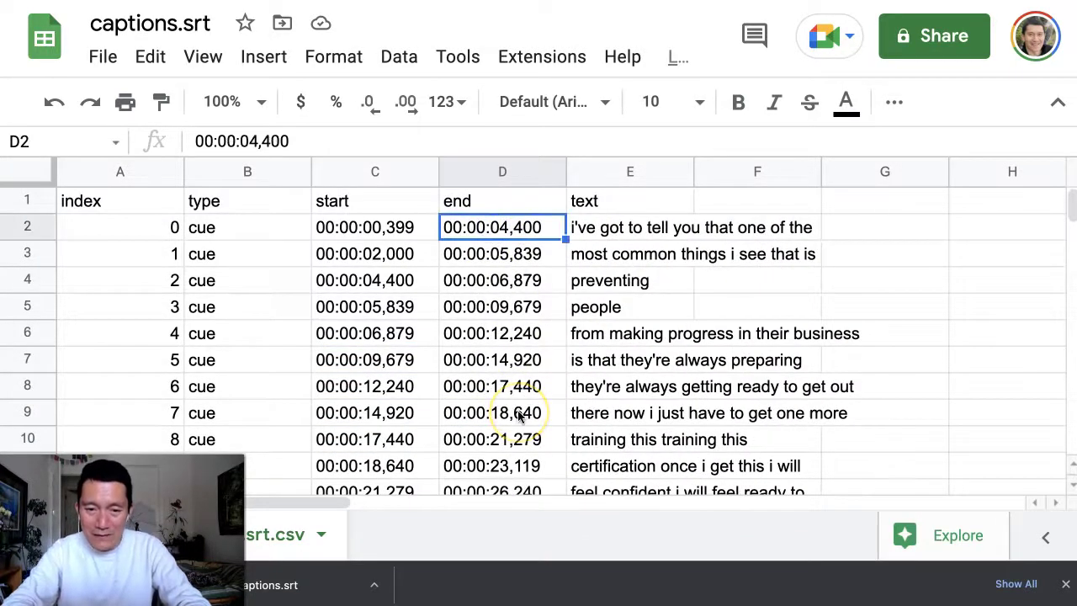
pyautogui.press('Delete')
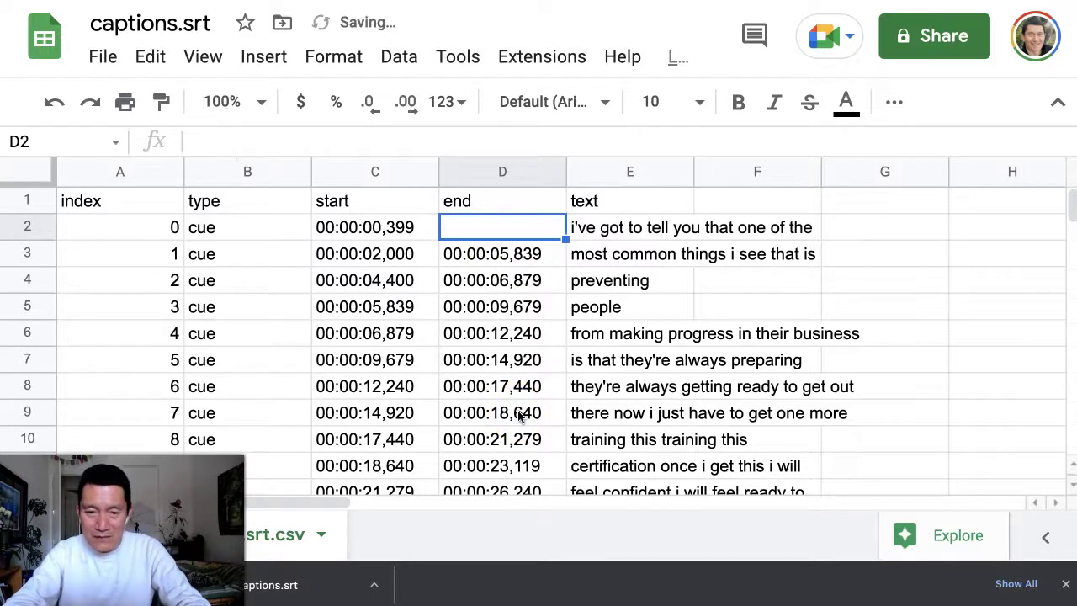
pyautogui.write('=')
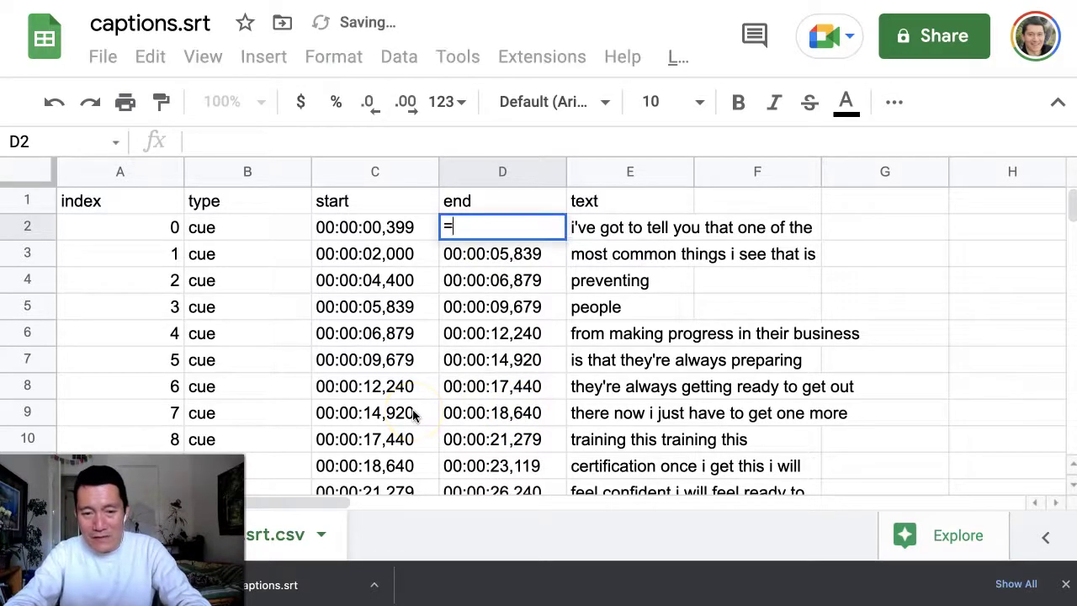
pyautogui.click(350, 254)
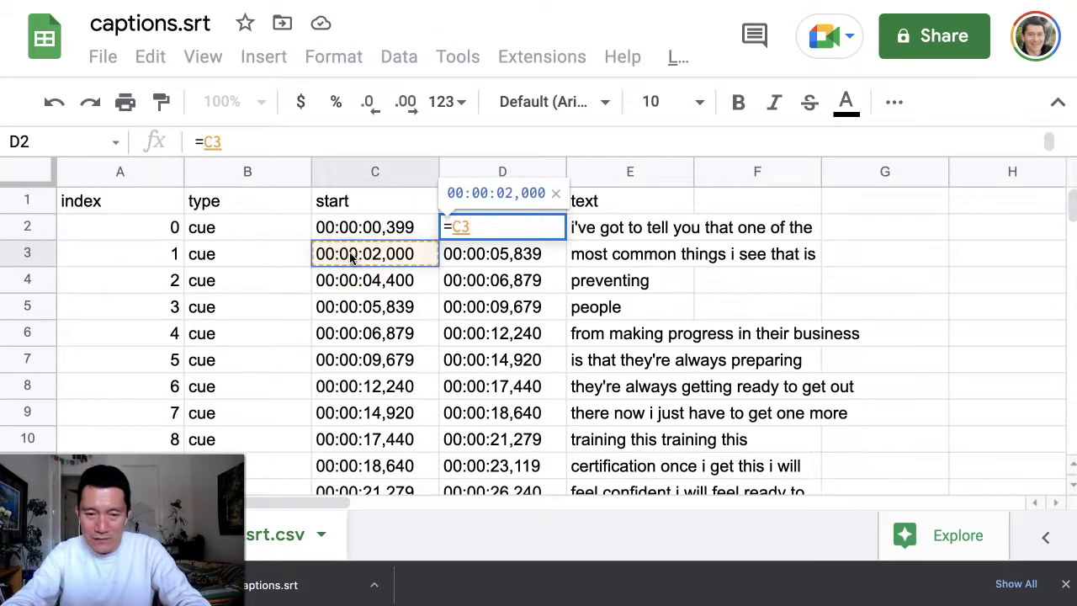
pyautogui.press('Return')
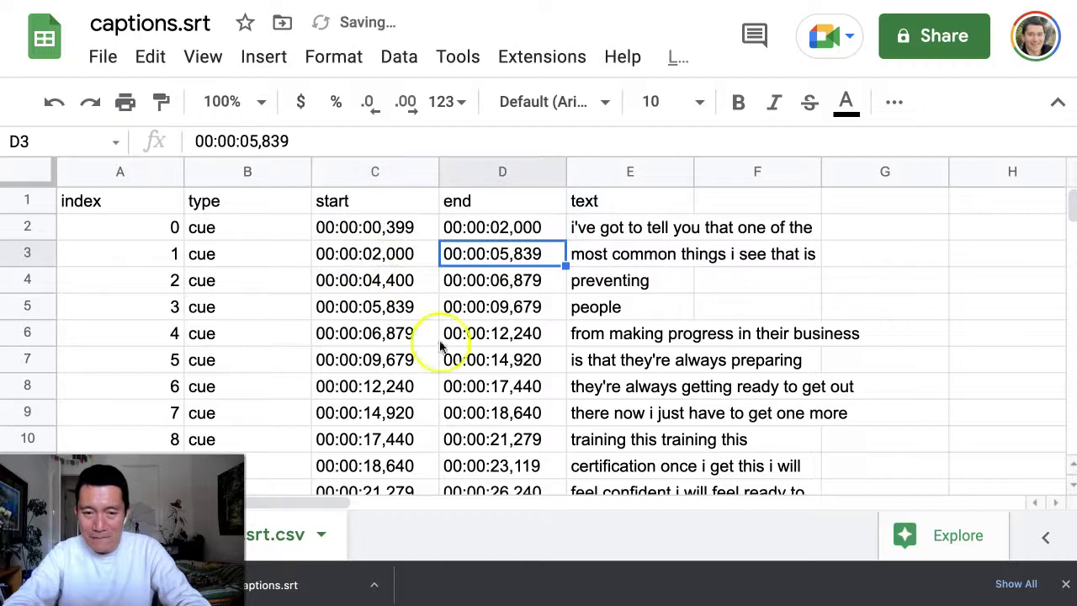
# Clear D2 and enter the formula =C3 again as the first caption's end time.
pyautogui.click(523, 230)
pyautogui.press('Delete')
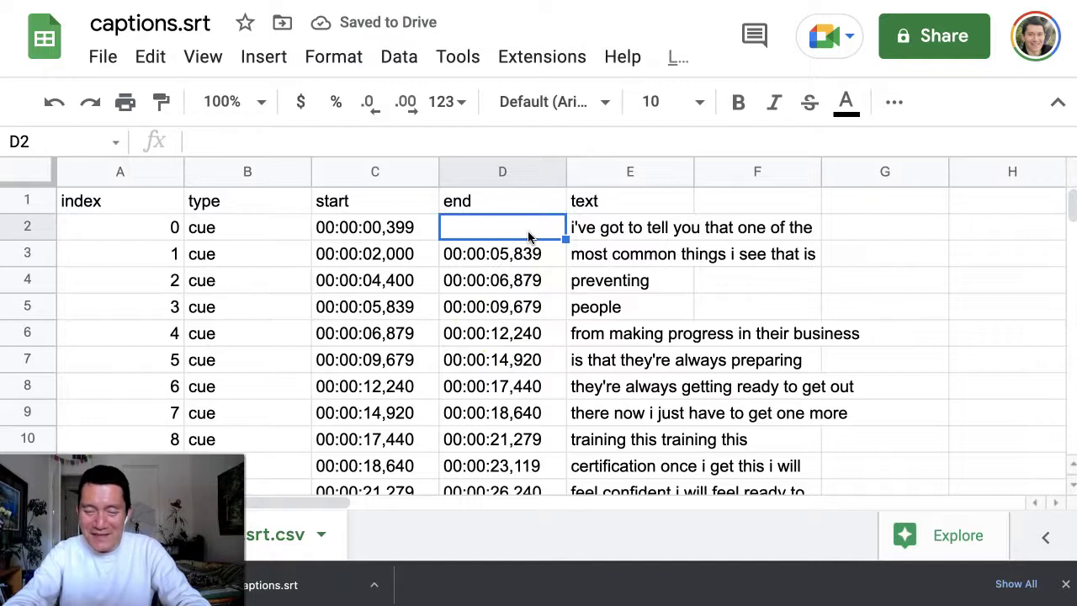
pyautogui.write('=')
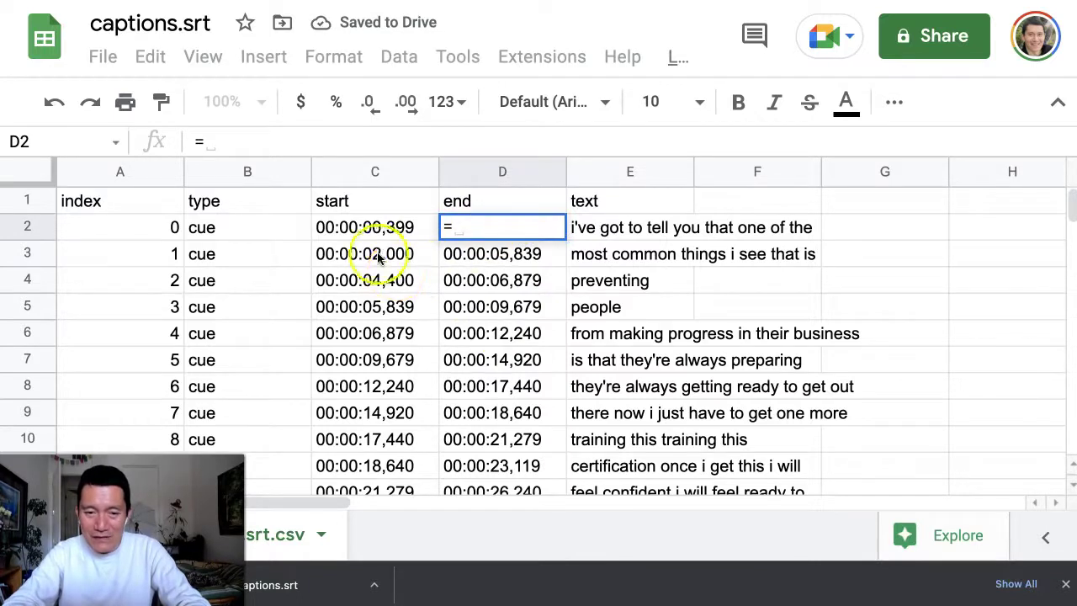
pyautogui.click(375, 255)
pyautogui.press('Return')
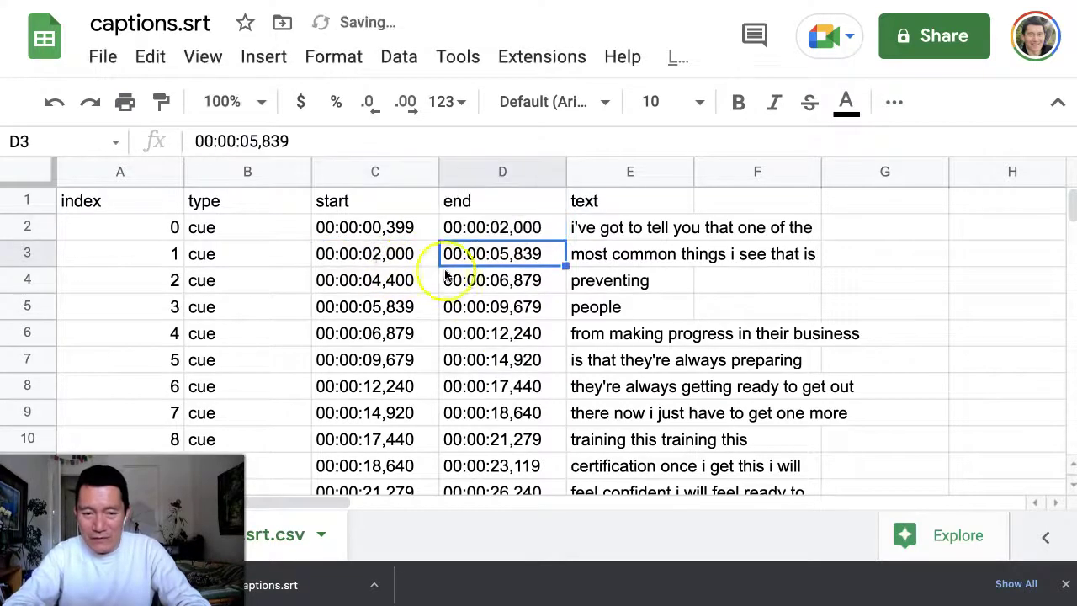
# Copy the D2 formula down the end column to D3:D241, excluding the last caption in row 242.
pyautogui.click(516, 236)
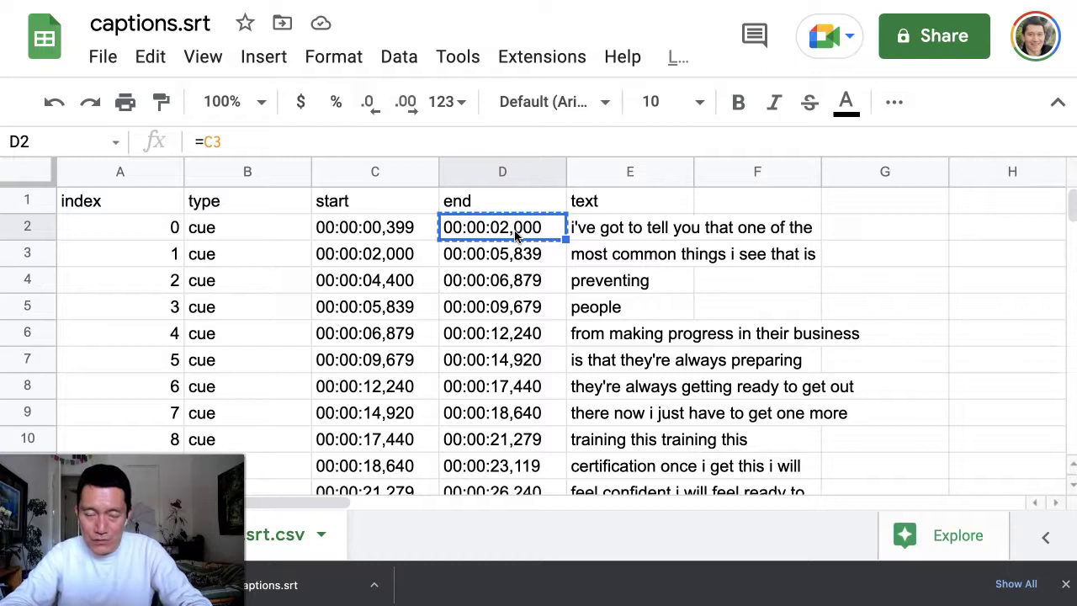
pyautogui.press('Down')
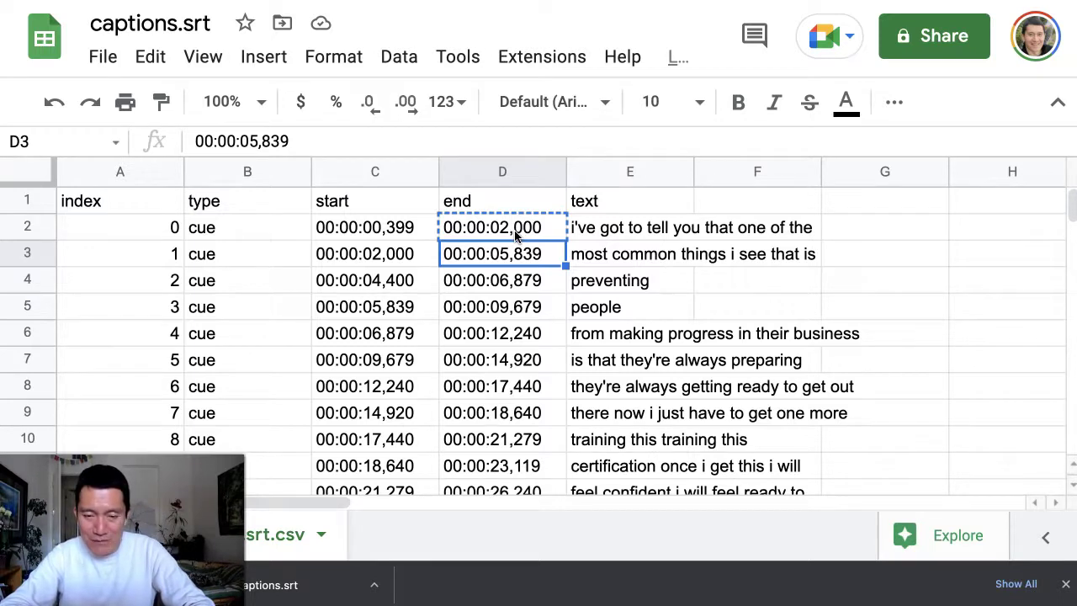
pyautogui.hotkey('ctrl', 'shift', 'Down')
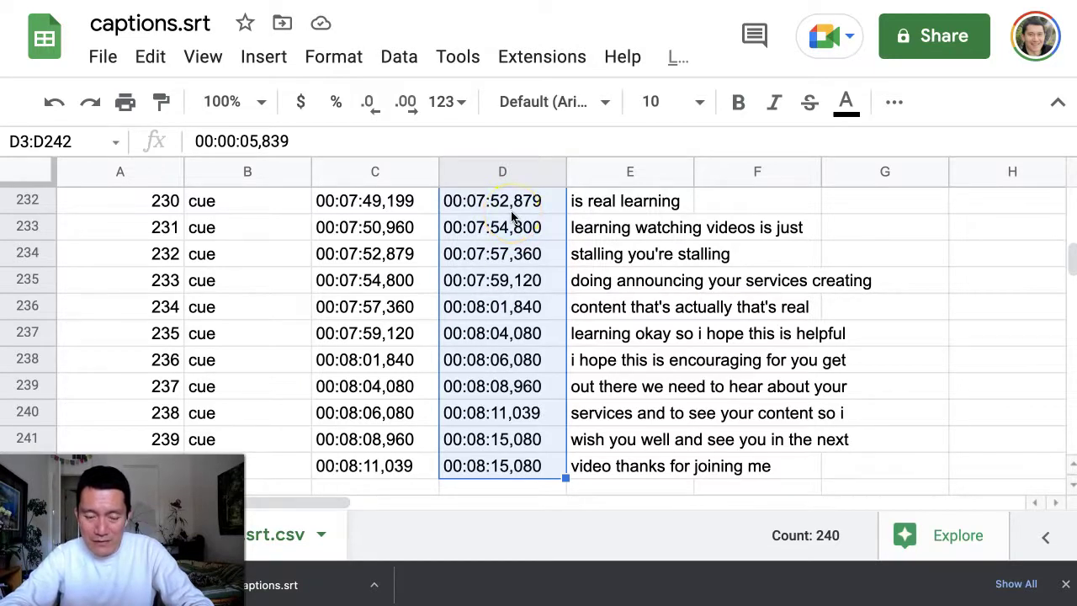
pyautogui.hotkey('ctrl', 'v')
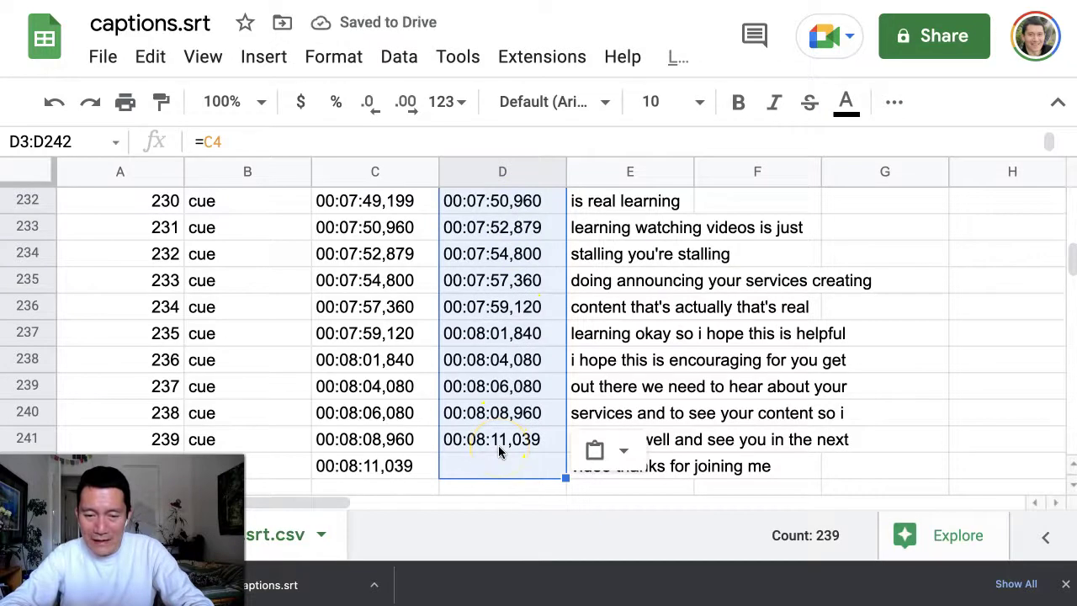
pyautogui.hotkey('ctrl', 'shift', 'v')
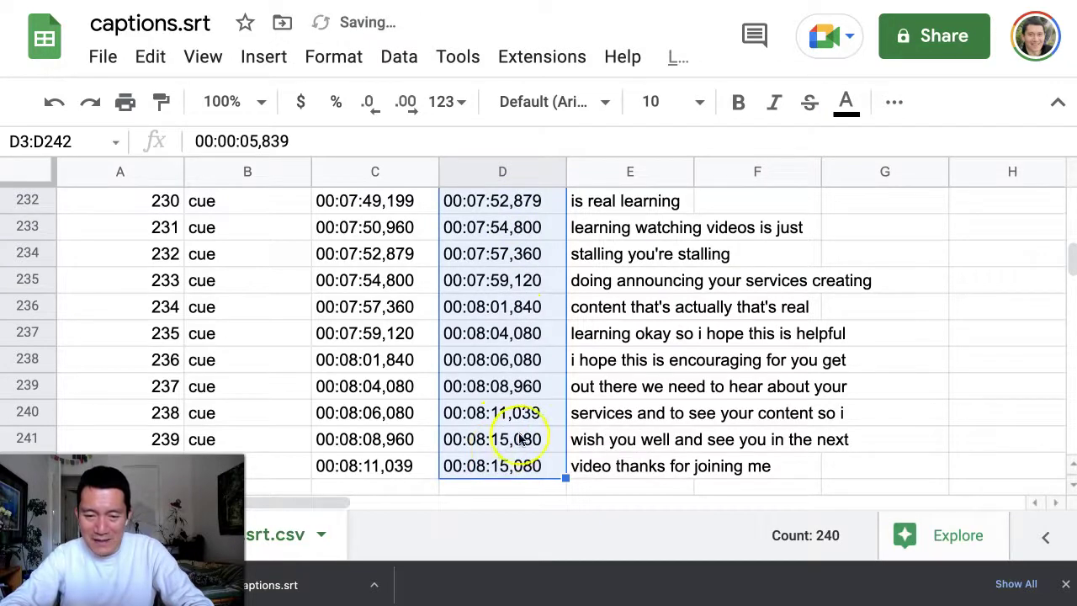
pyautogui.keyDown('shift'); pyautogui.click(522, 439); pyautogui.keyUp('shift')
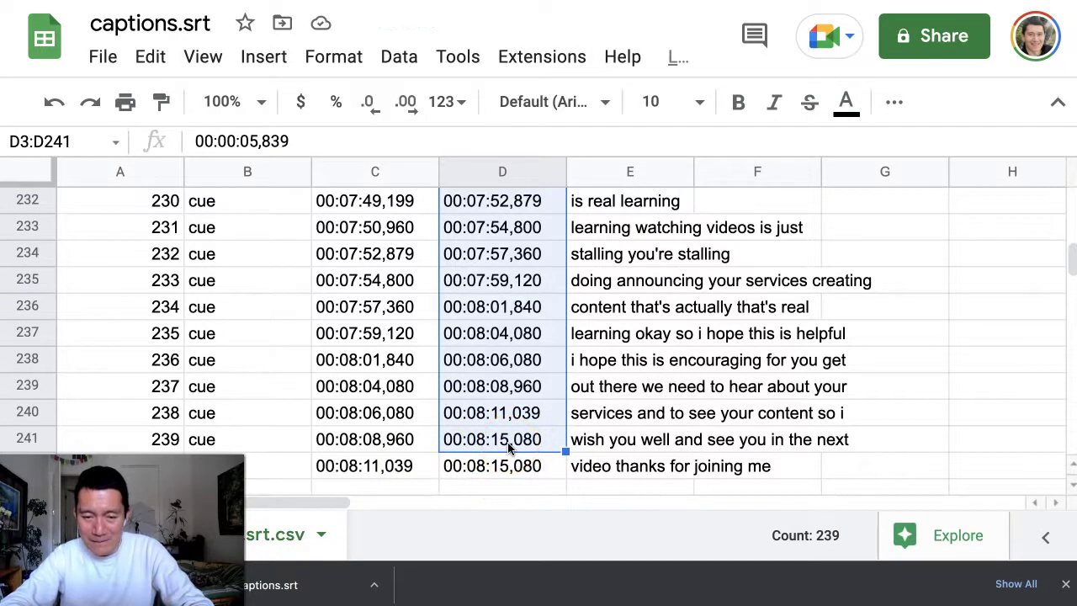
pyautogui.hotkey('ctrl', 'v')
# Check in rows 234, 235 and 241 and at the start of the sheet that each end time matches the next start time.
pyautogui.click(497, 440)
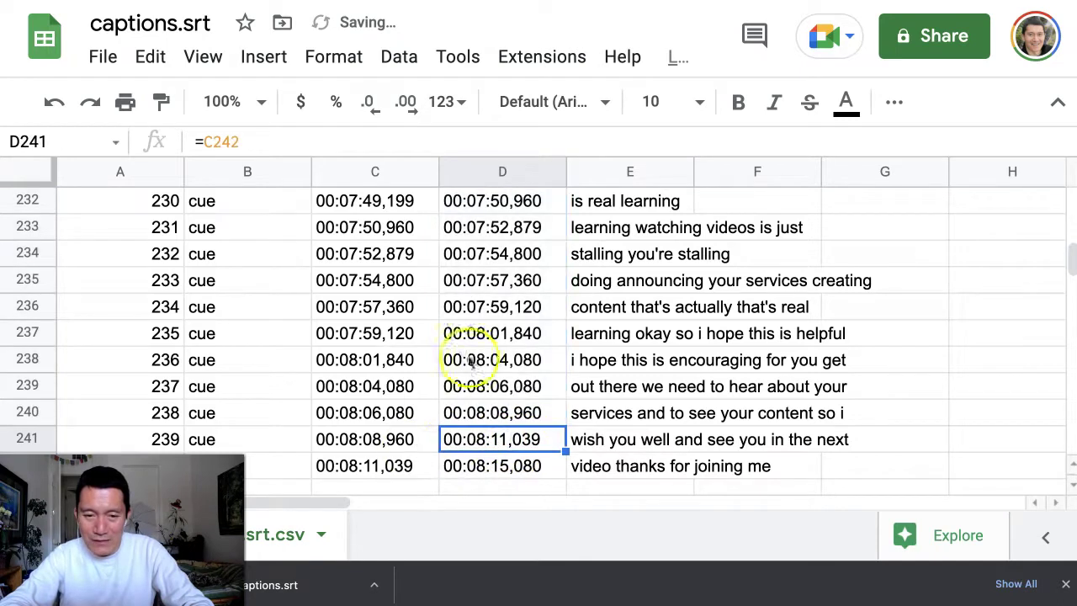
pyautogui.click(497, 252)
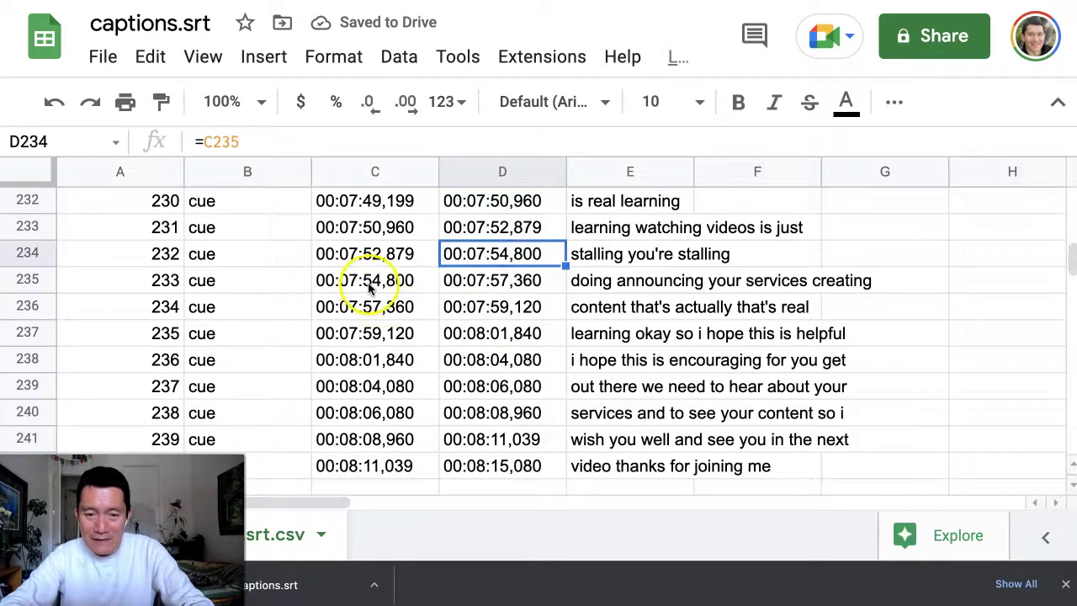
pyautogui.click(370, 289)
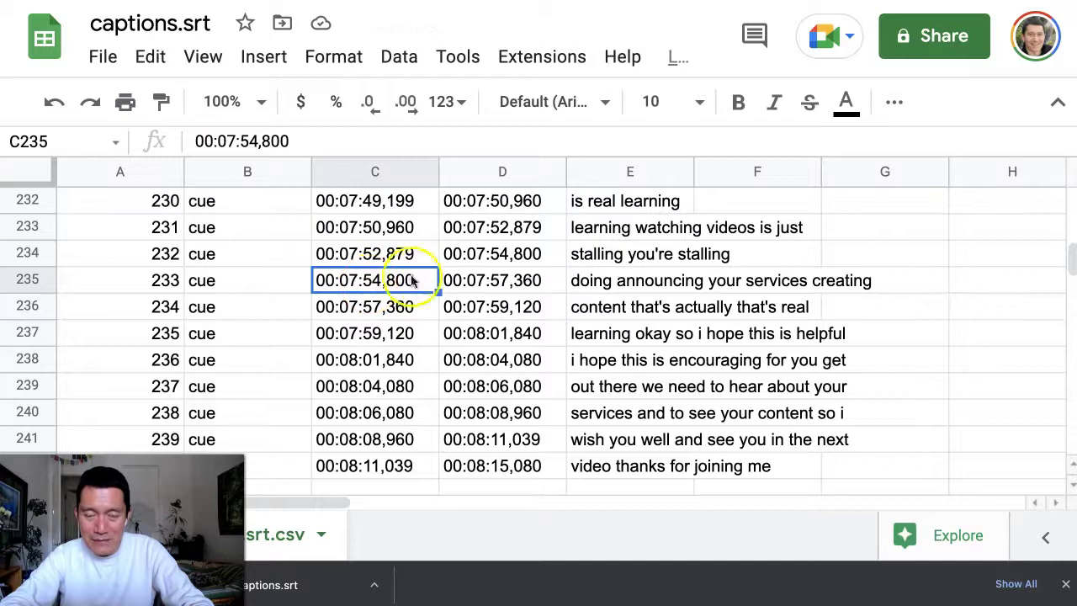
pyautogui.scroll(20, 469, 280)
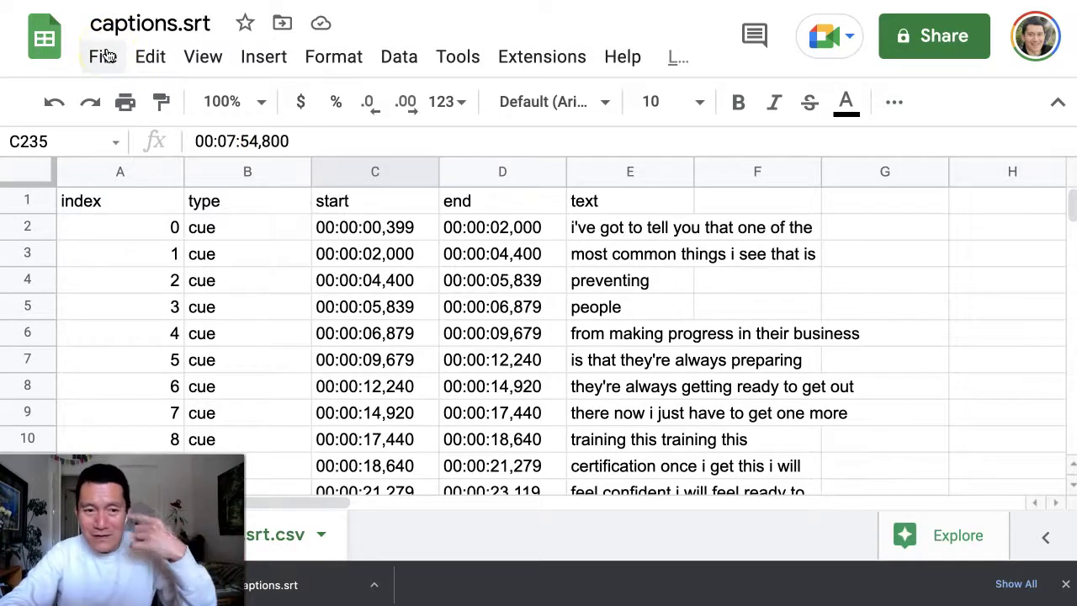
# Download the corrected sheet as a Comma Separated Values (.csv) file.
pyautogui.click(105, 56)
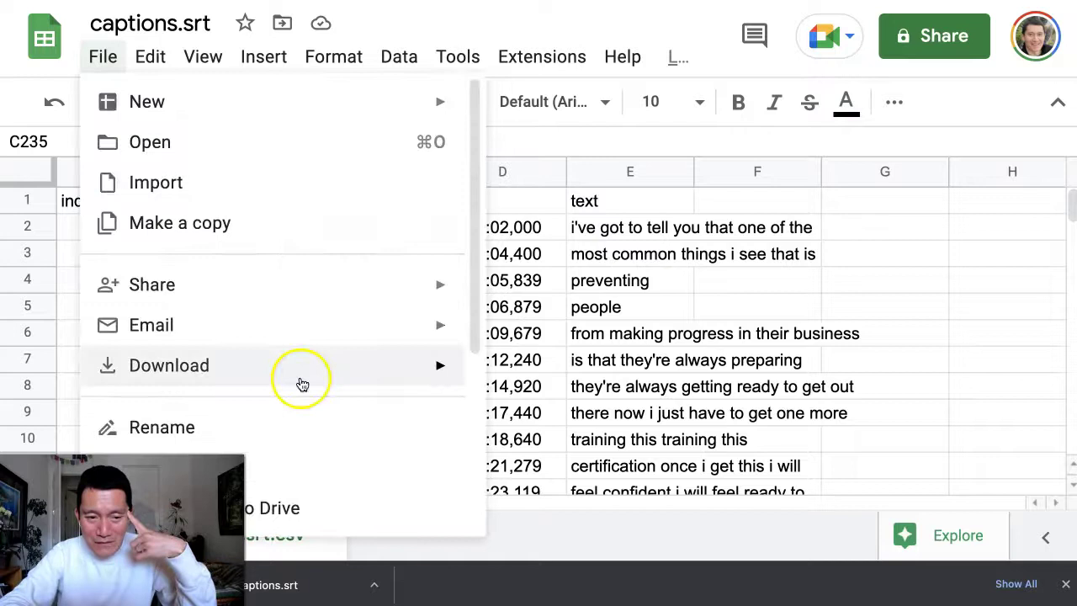
pyautogui.moveTo(364, 374)
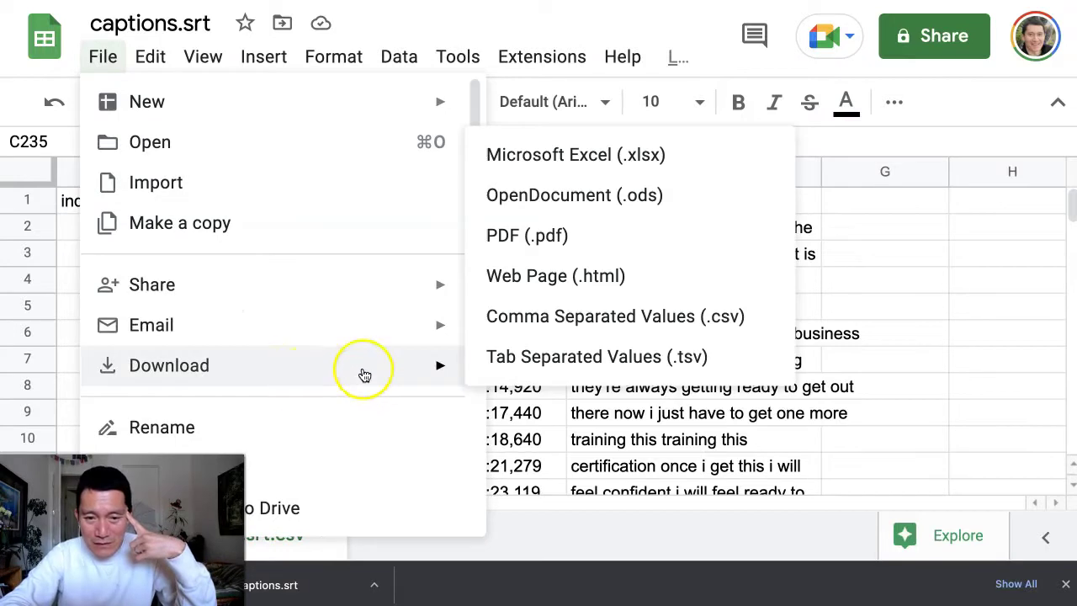
pyautogui.click(629, 325)
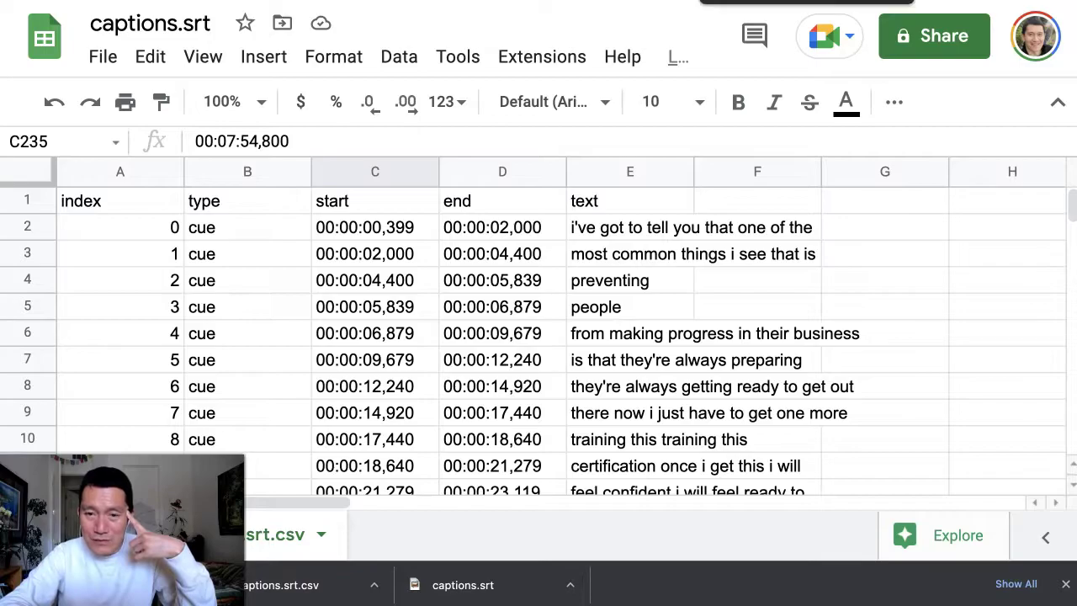
# Switch to the Conversion Tools CSV to SRT Converter and replace its source file with "captions.srt - captions.srt.csv.csv" from the Desktop.
pyautogui.hotkey('ctrl', 'Tab')
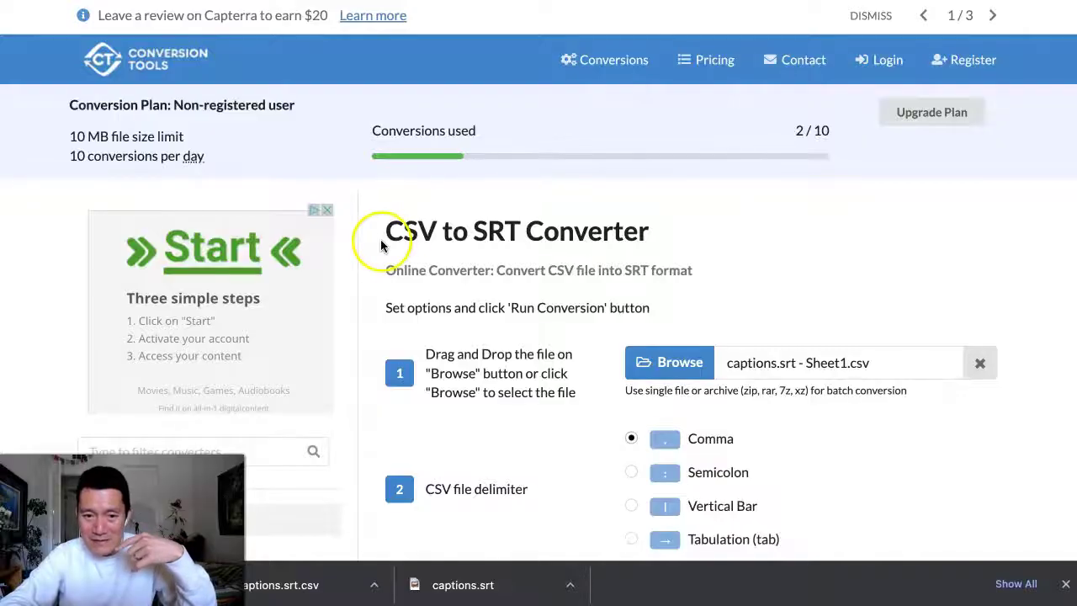
pyautogui.click(677, 362)
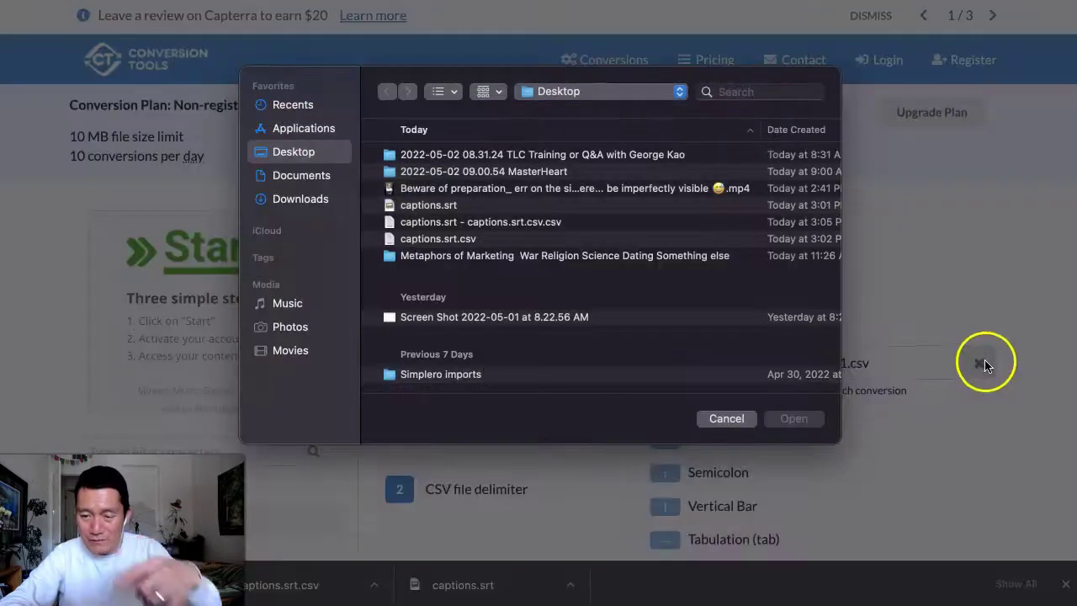
pyautogui.press('Escape')
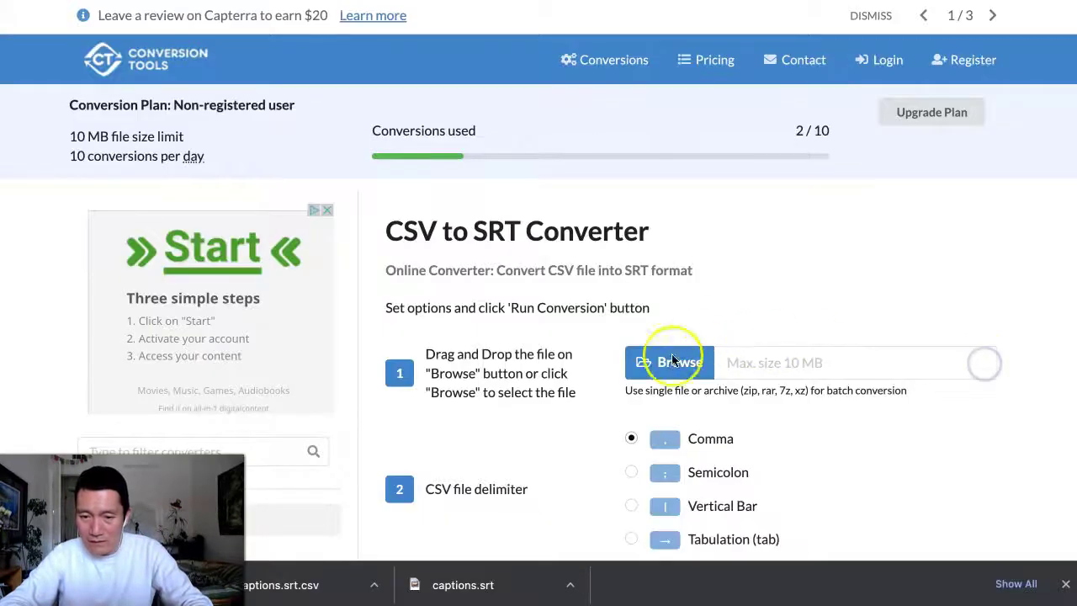
pyautogui.click(668, 361)
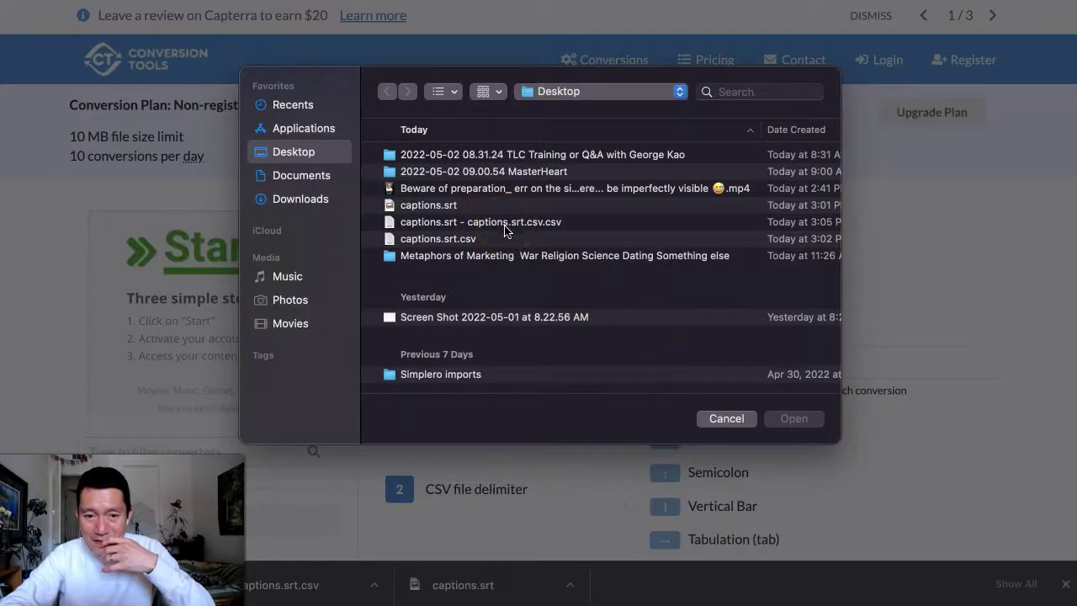
pyautogui.click(504, 228)
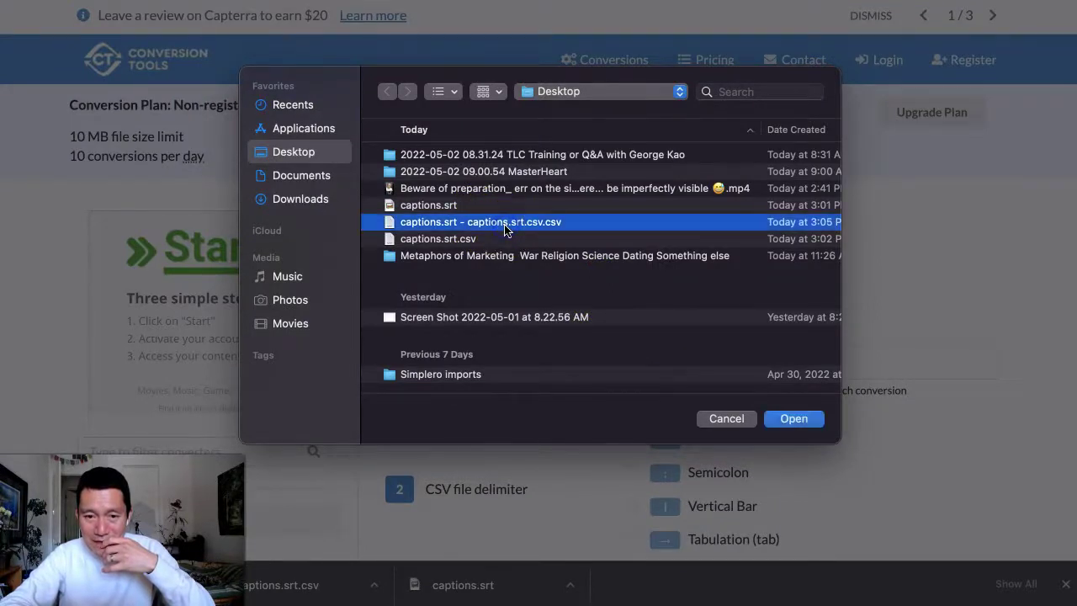
pyautogui.click(794, 420)
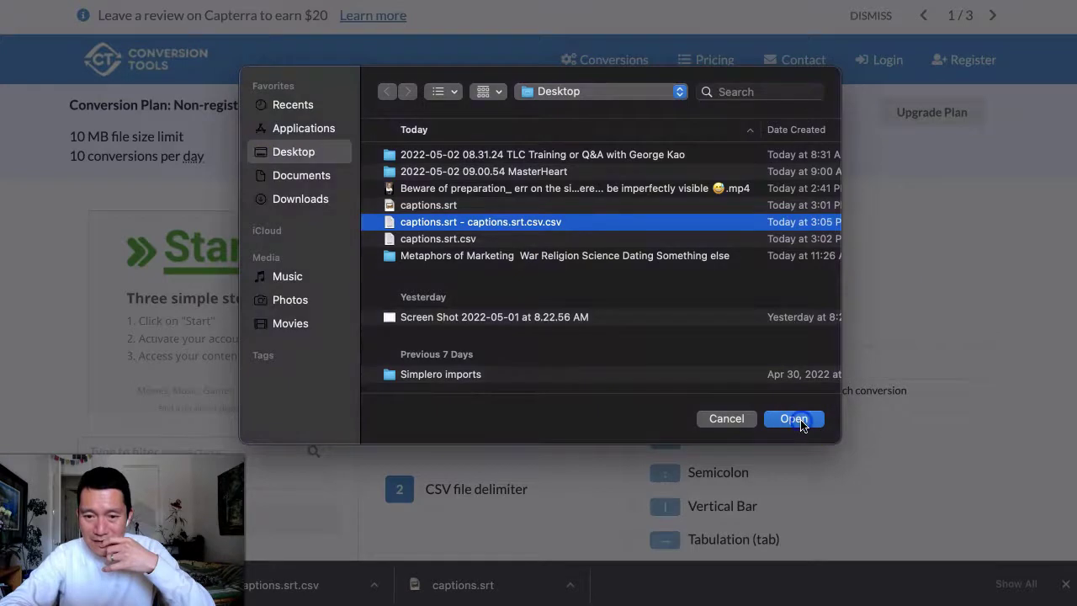
pyautogui.scroll(-5, 731, 290)
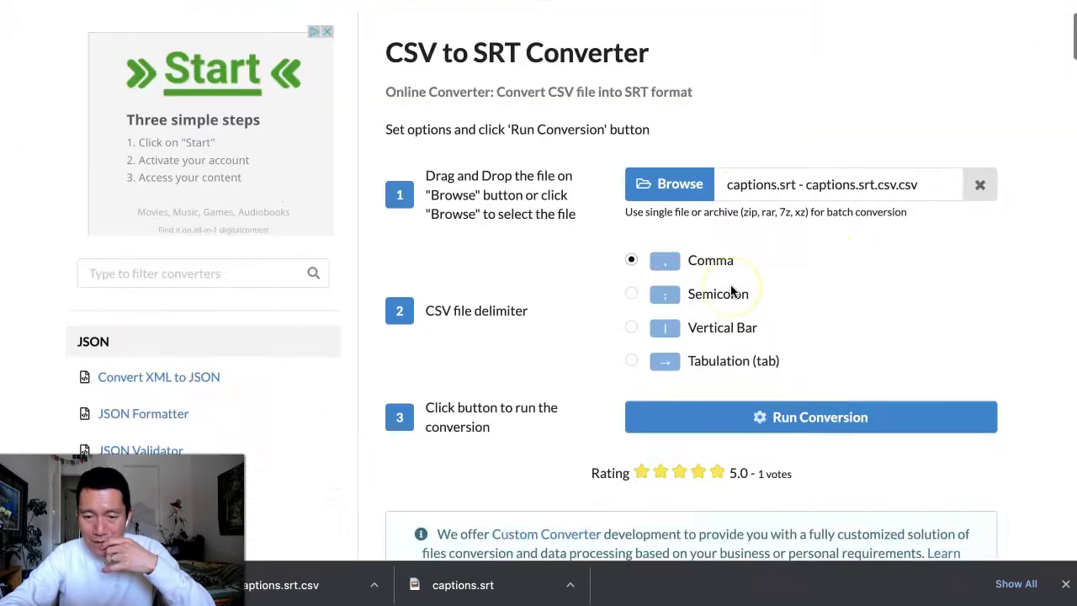
# Convert the comma-delimited "captions.srt - captions.srt.csv.csv" file to SRT and download the converted file.
pyautogui.click(751, 379)
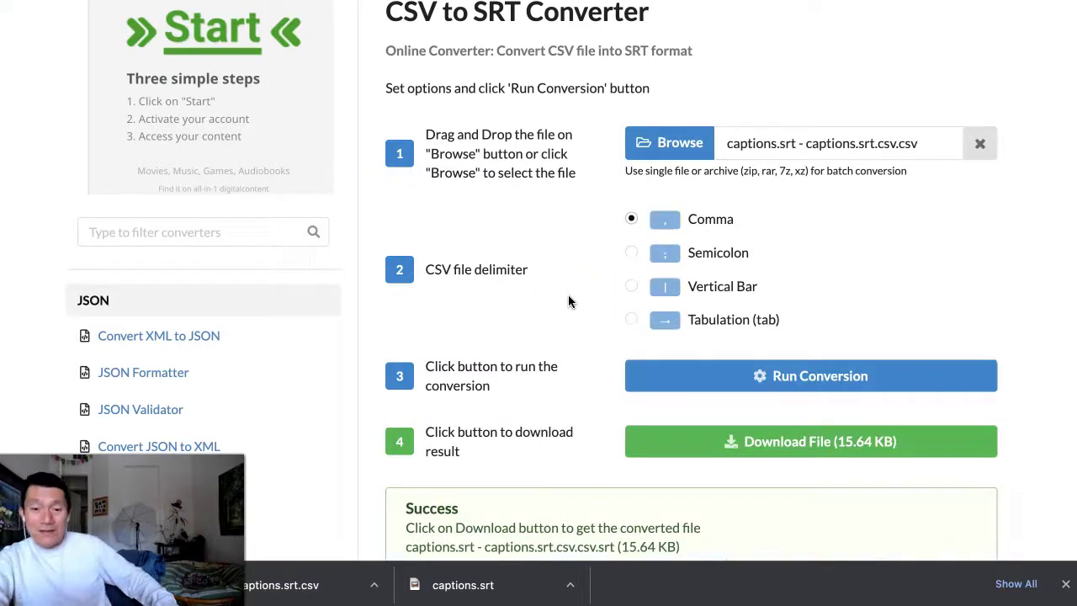
pyautogui.click(807, 440)
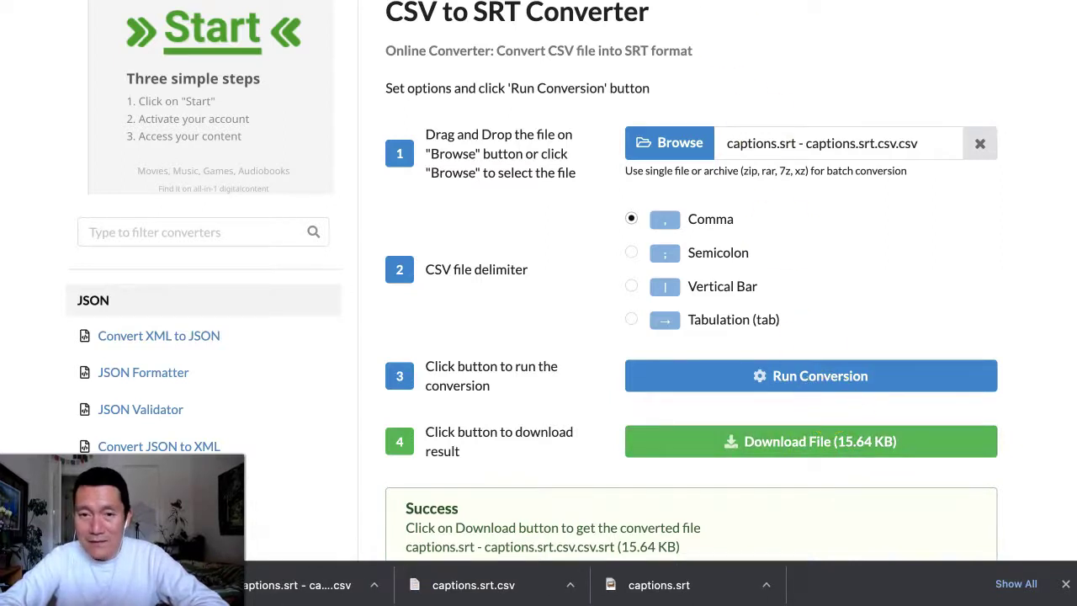
# Switch to LinkedIn, try "captions.srt - captions.srt.csv.csv.srt" from the Desktop as the video's caption file, and cancel the video edit.
pyautogui.hotkey('ctrl', 'Tab')
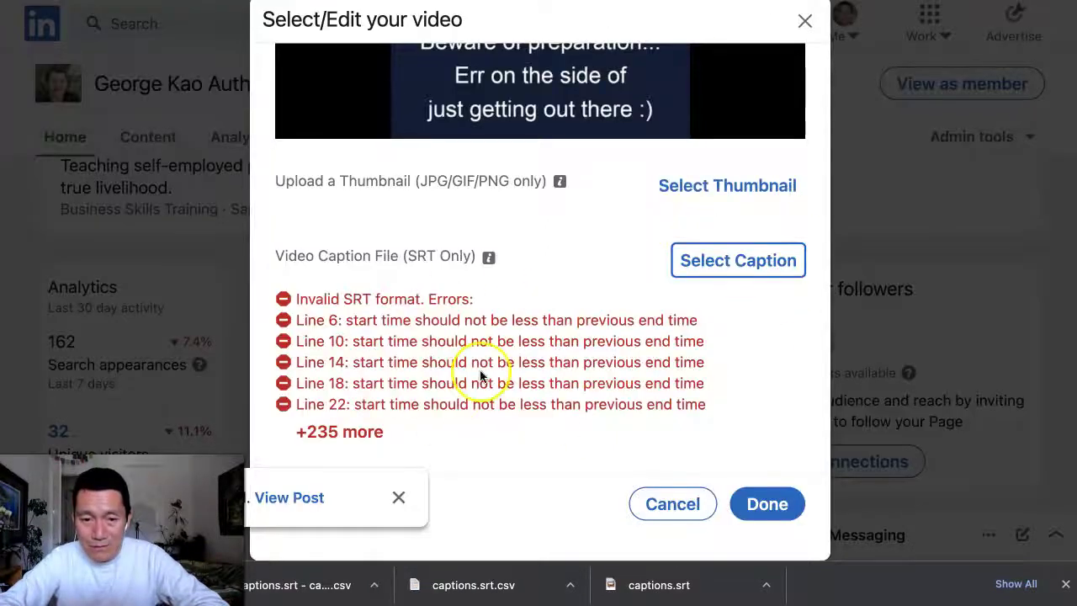
pyautogui.click(748, 269)
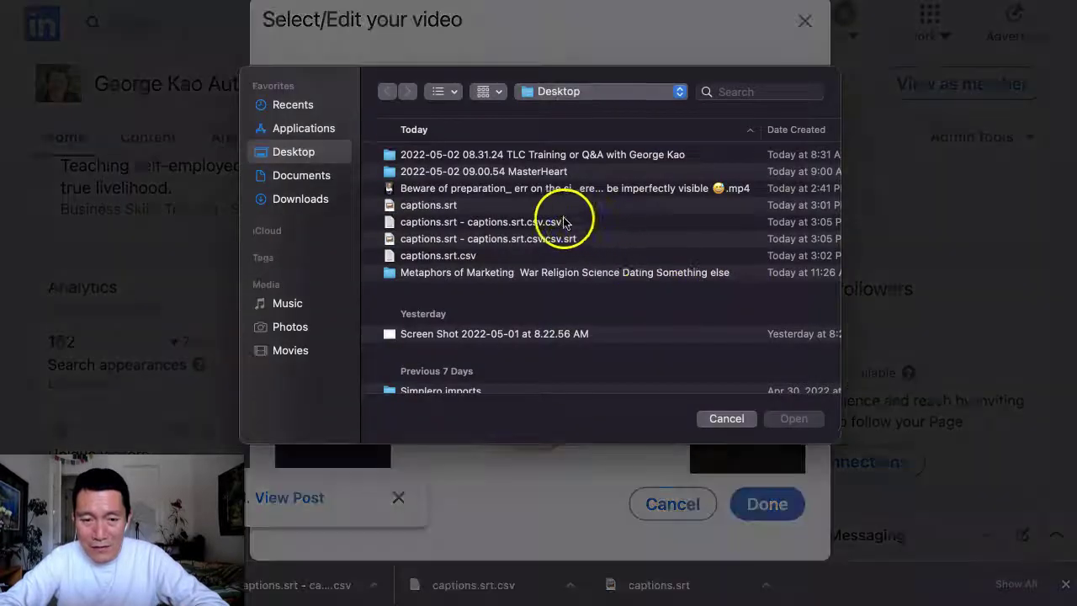
pyautogui.click(543, 240)
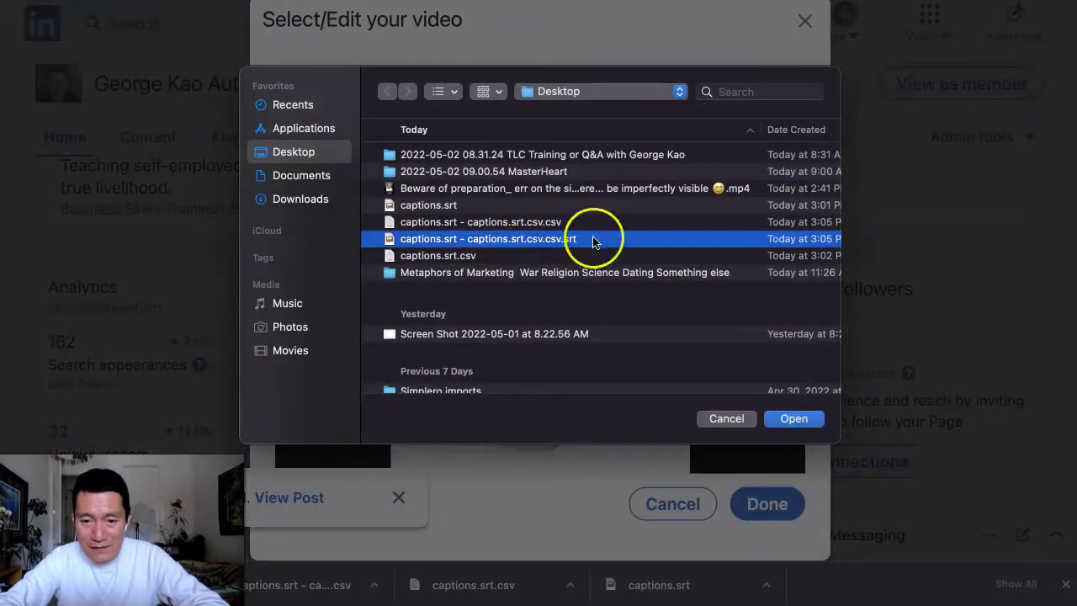
pyautogui.click(804, 423)
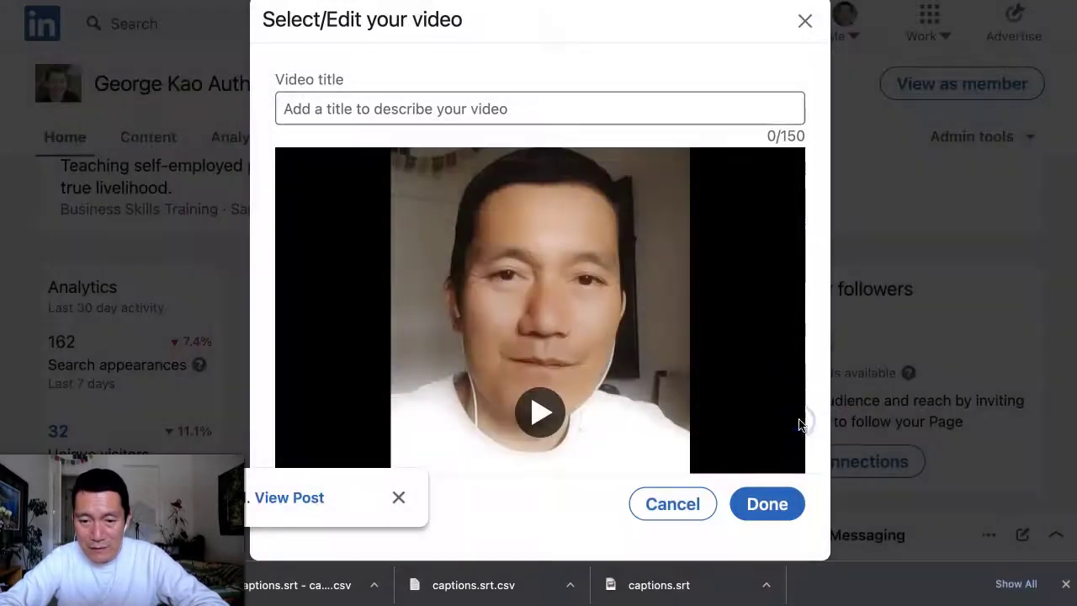
pyautogui.scroll(-5, 708, 286)
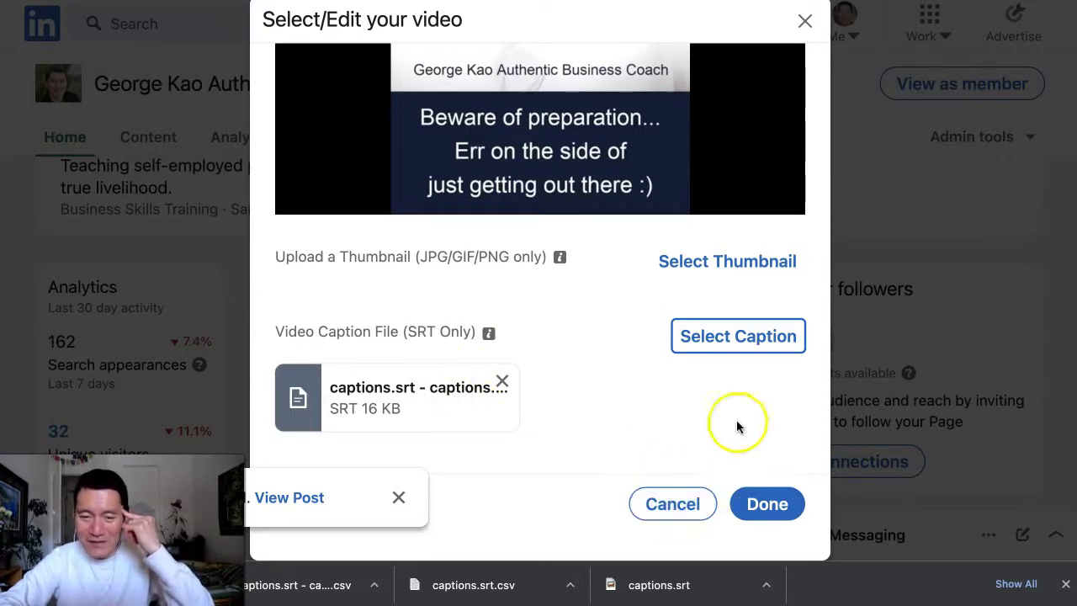
pyautogui.click(670, 512)
# Play the already published "Beware of preparation" video on the LinkedIn page with the sound muted to check its captions.
pyautogui.scroll(-5, 640, 149)
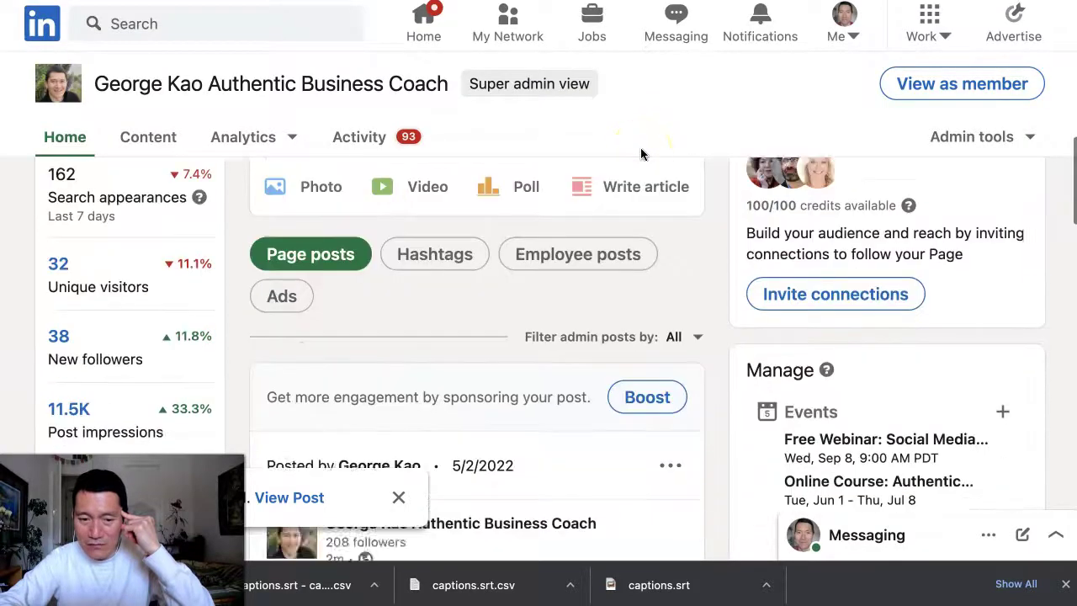
pyautogui.scroll(-4, 640, 152)
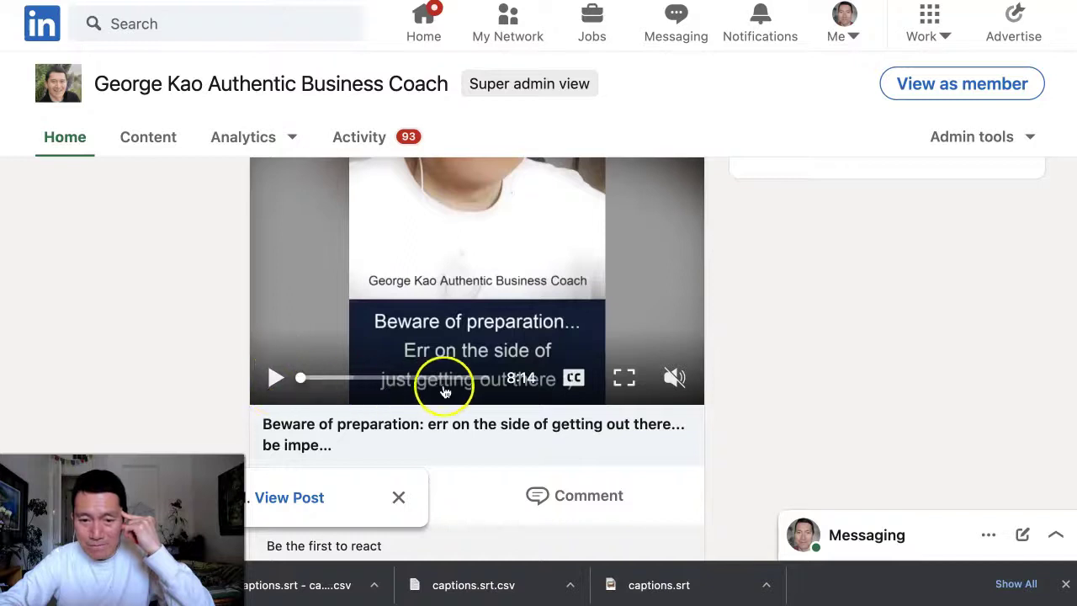
pyautogui.click(277, 382)
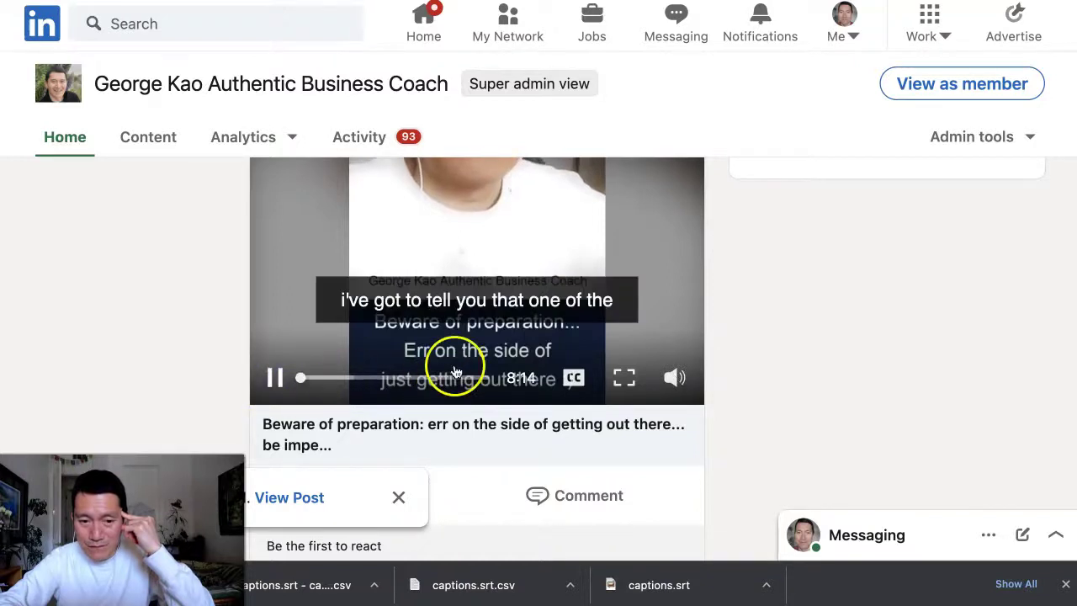
pyautogui.click(673, 377)
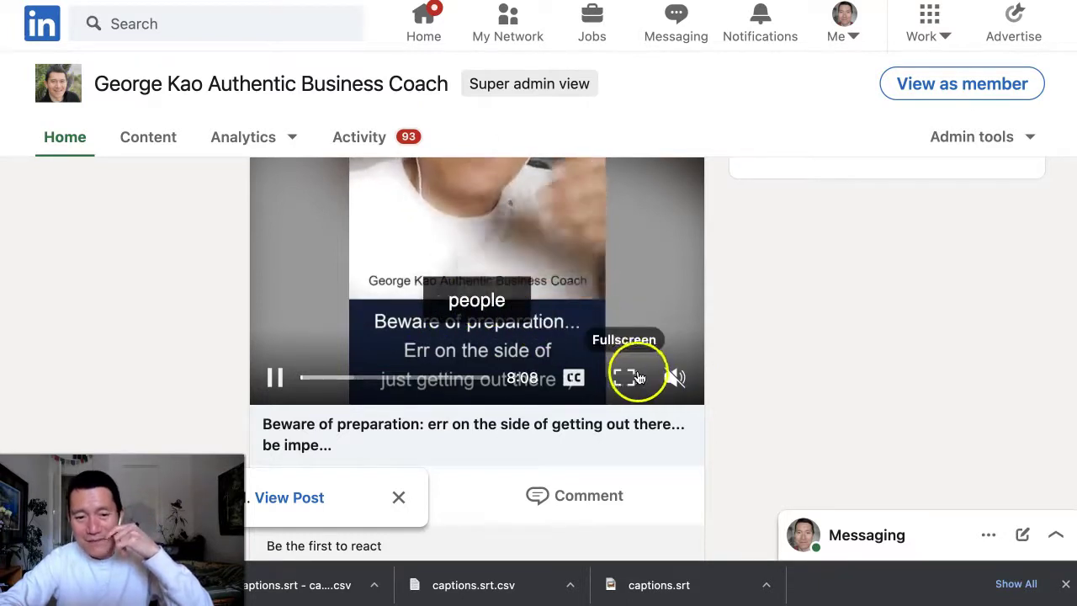
pyautogui.moveTo(676, 378)
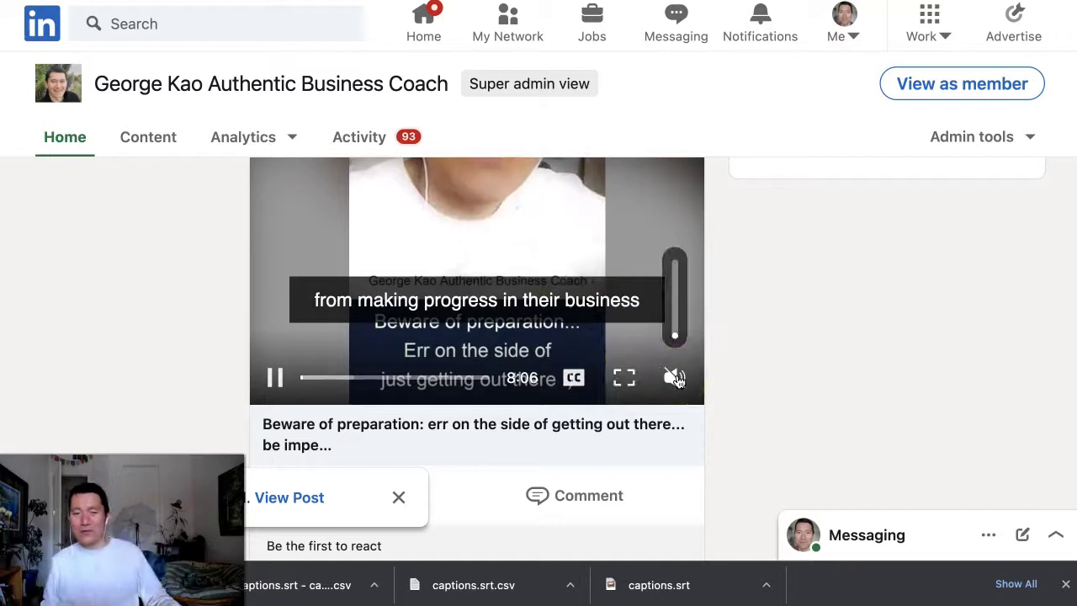